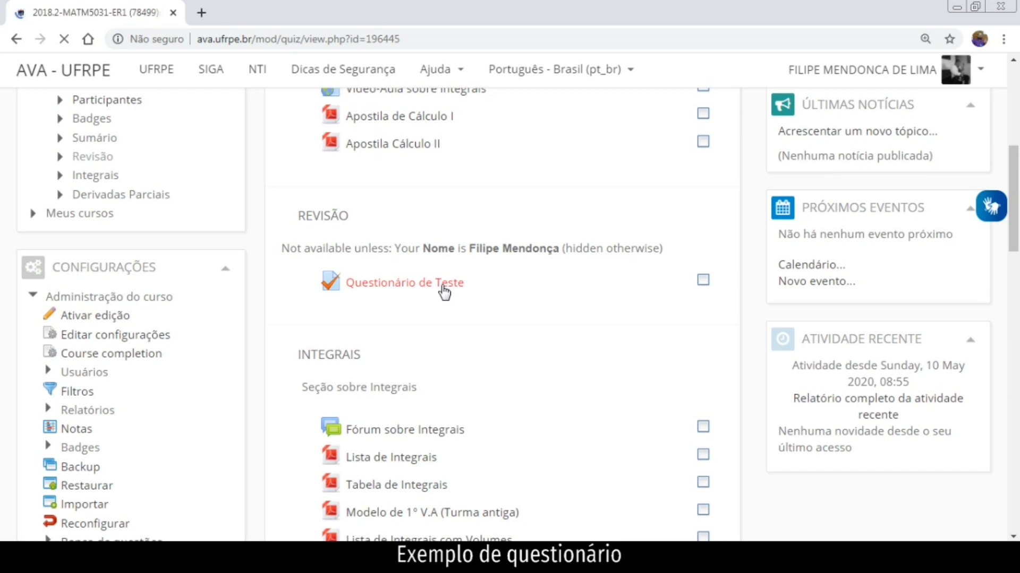
Start a timed preview attempt of 'Questionário de Teste' and answer Question 1 as Verdadeiro.
scroll(552, 334, "down", 3)
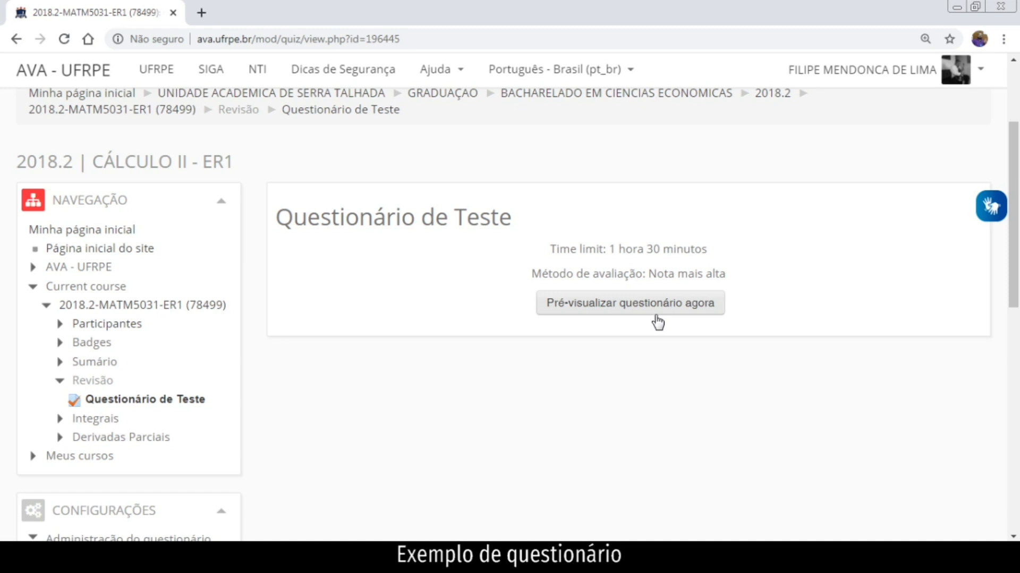
left_click(669, 314)
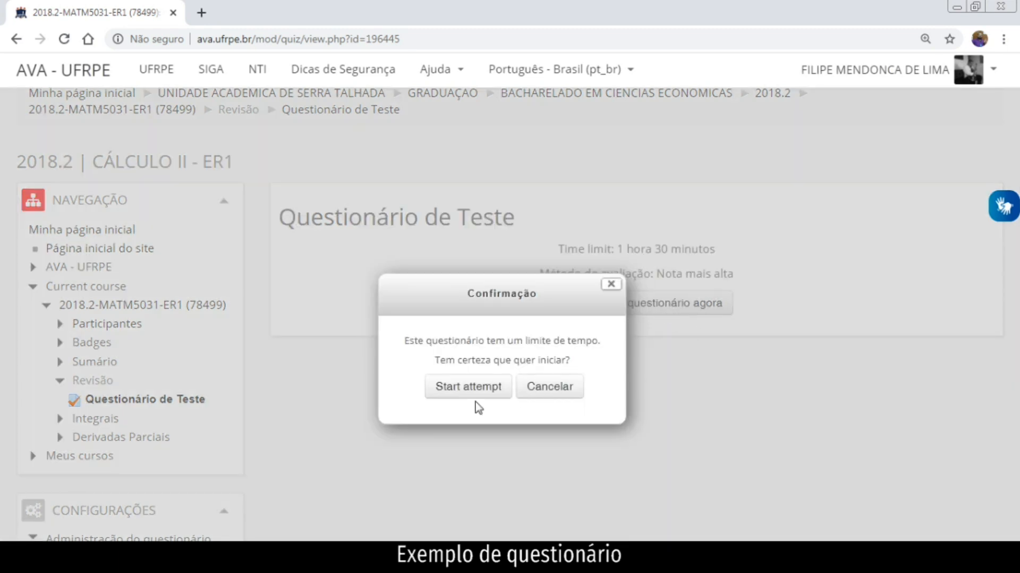
left_click(480, 392)
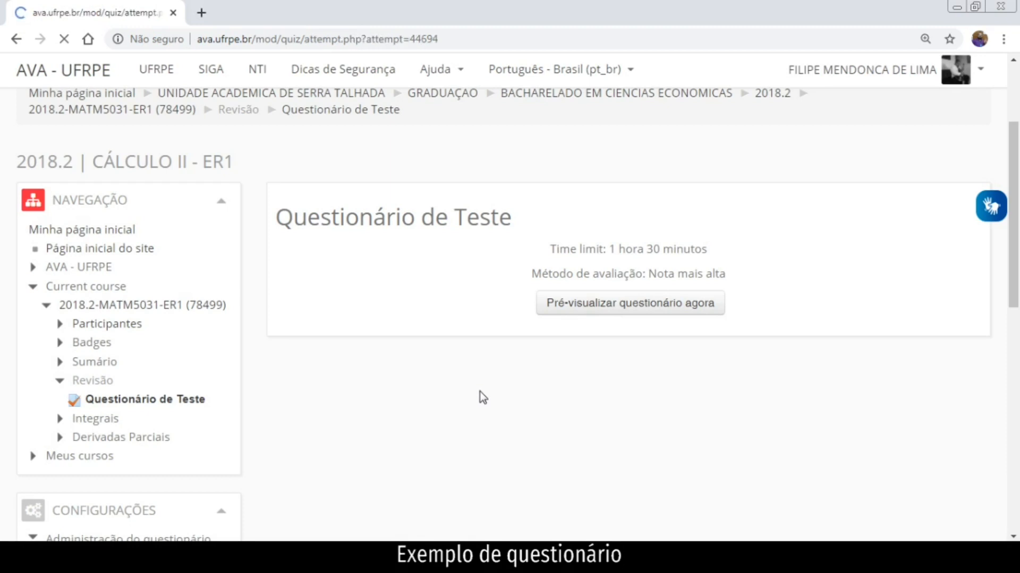
scroll(476, 394, "down", 1)
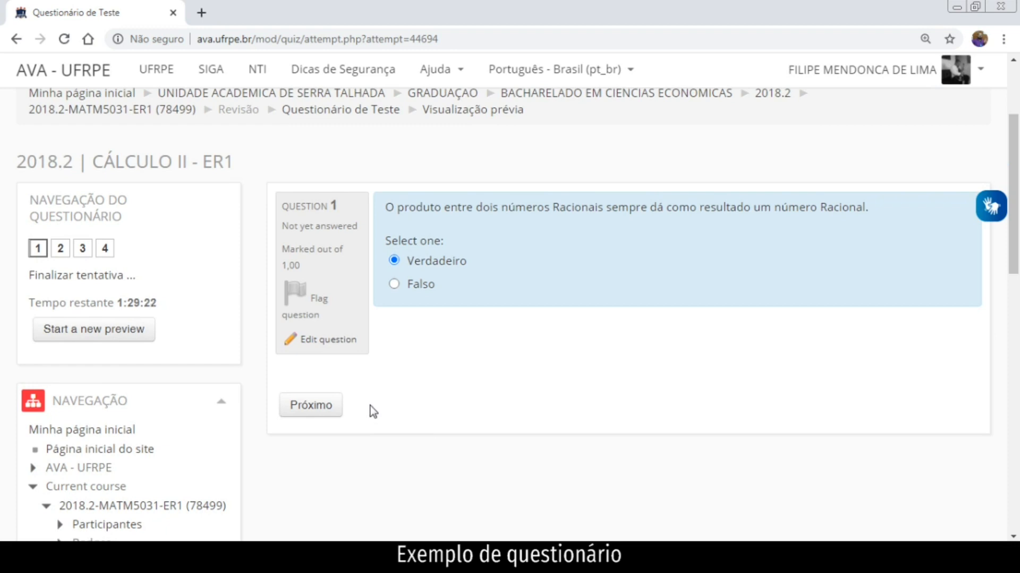
Advance to Question 2 and answer it Verdadeiro.
left_click(325, 411)
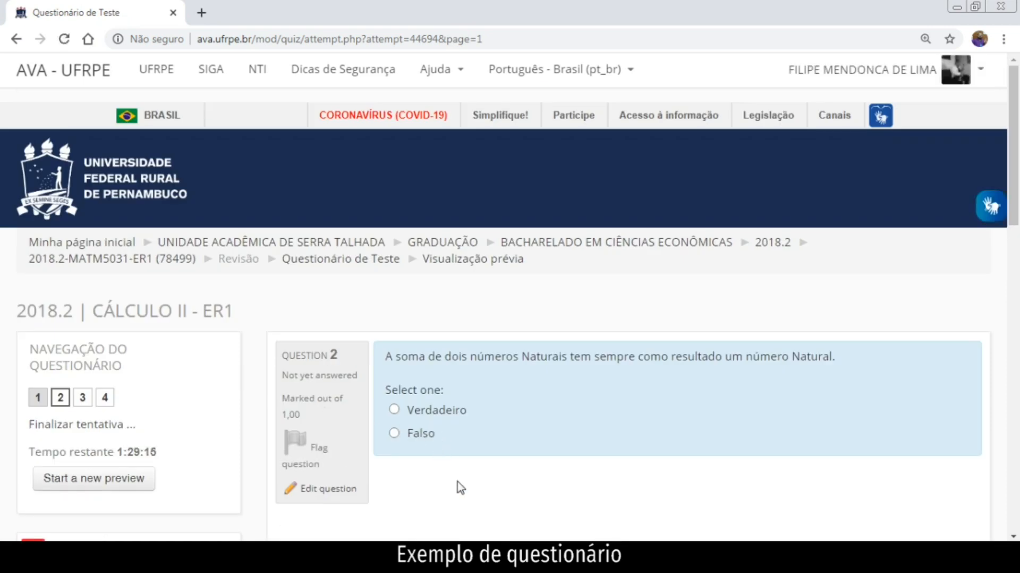
left_click(394, 410)
scroll(372, 425, "down", 3)
Enter 2 as the answer to Question 3 and move on to Question 4.
left_click(326, 414)
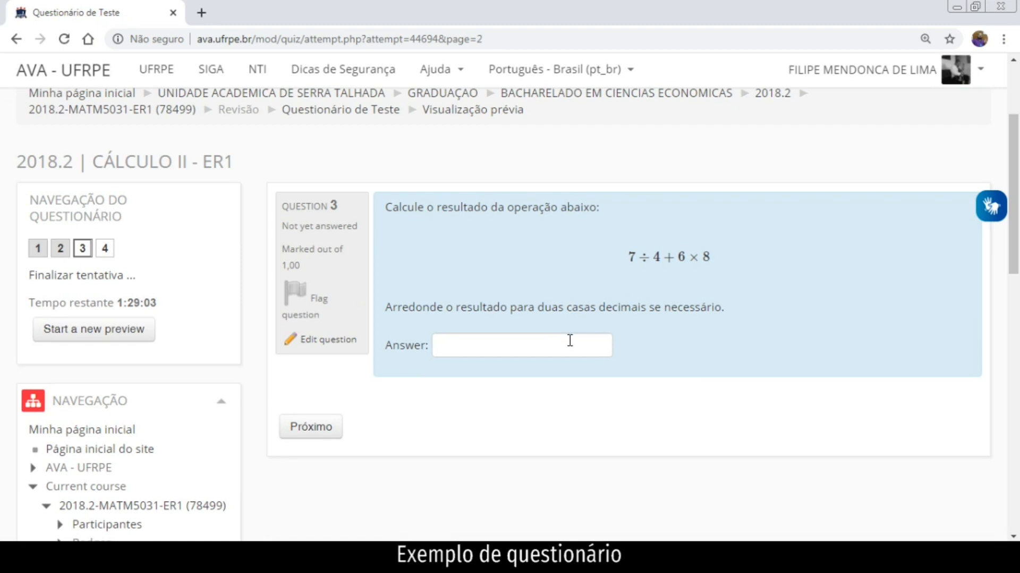
left_click(570, 342)
type("2")
left_click(328, 433)
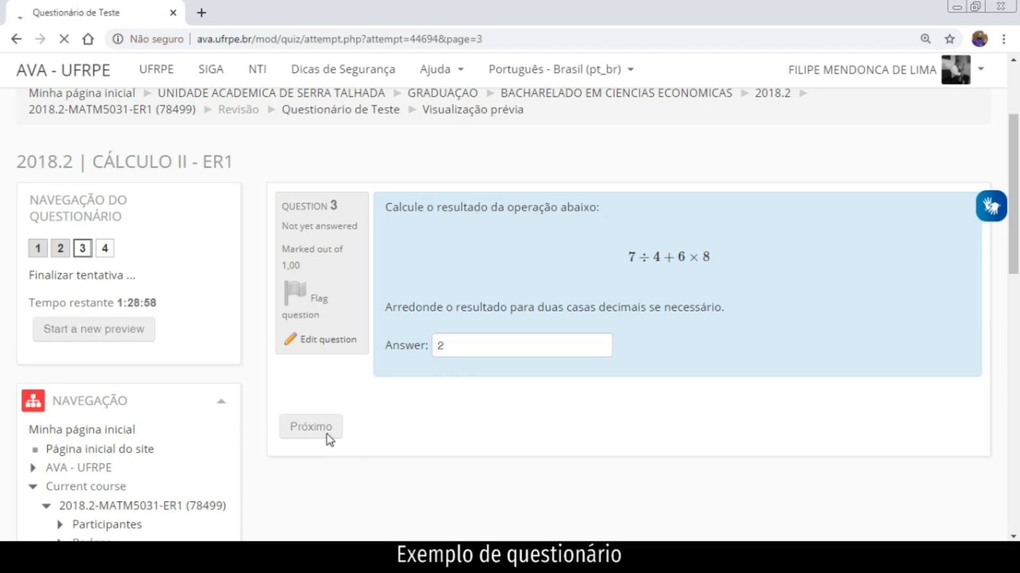
scroll(559, 425, "down", 4)
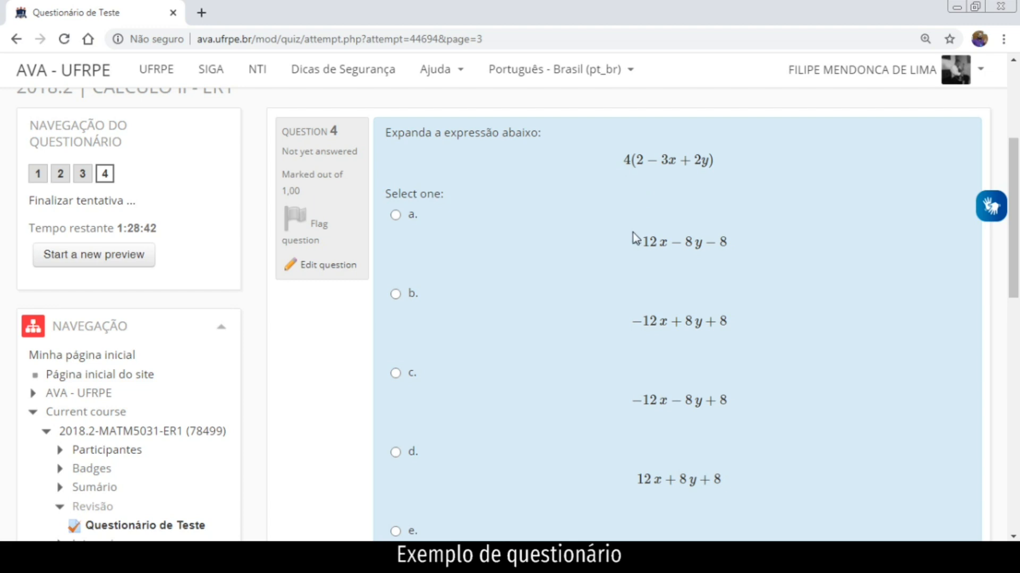
Pick option b for Question 4, expanding 4(2 − 3x + 2y), and proceed to the attempt summary.
scroll(632, 232, "down", 1)
scroll(632, 233, "up", 1)
scroll(632, 232, "down", 3)
scroll(674, 430, "up", 3)
scroll(676, 430, "down", 5)
scroll(455, 453, "up", 5)
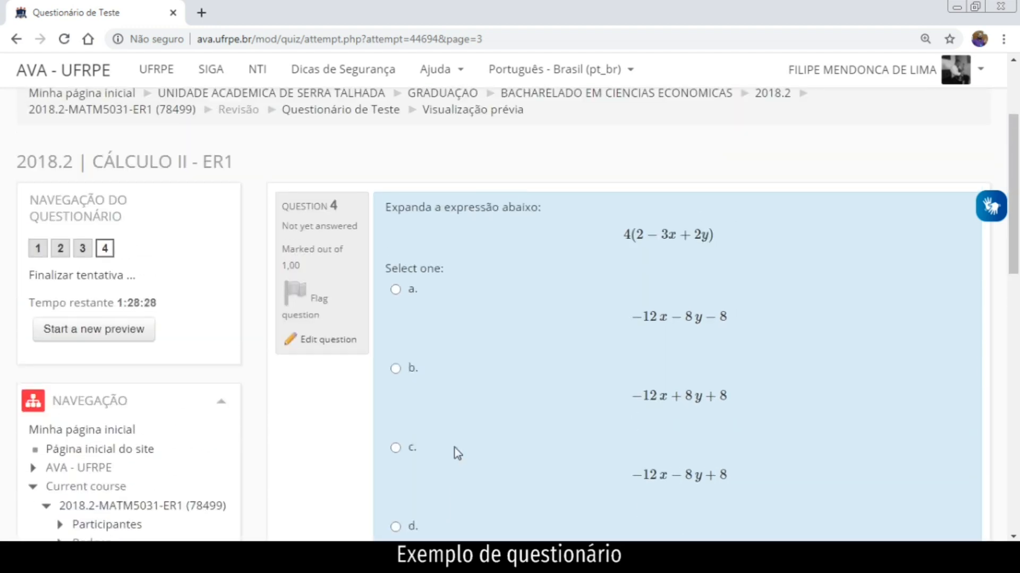
scroll(455, 447, "down", 3)
scroll(728, 487, "up", 2)
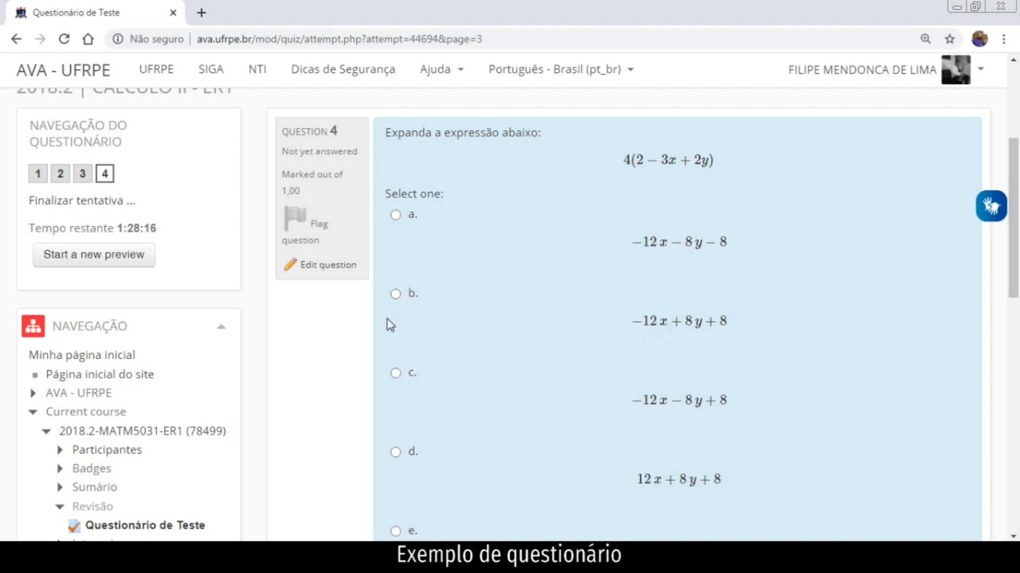
left_click(395, 295)
scroll(474, 374, "down", 7)
scroll(509, 393, "up", 3)
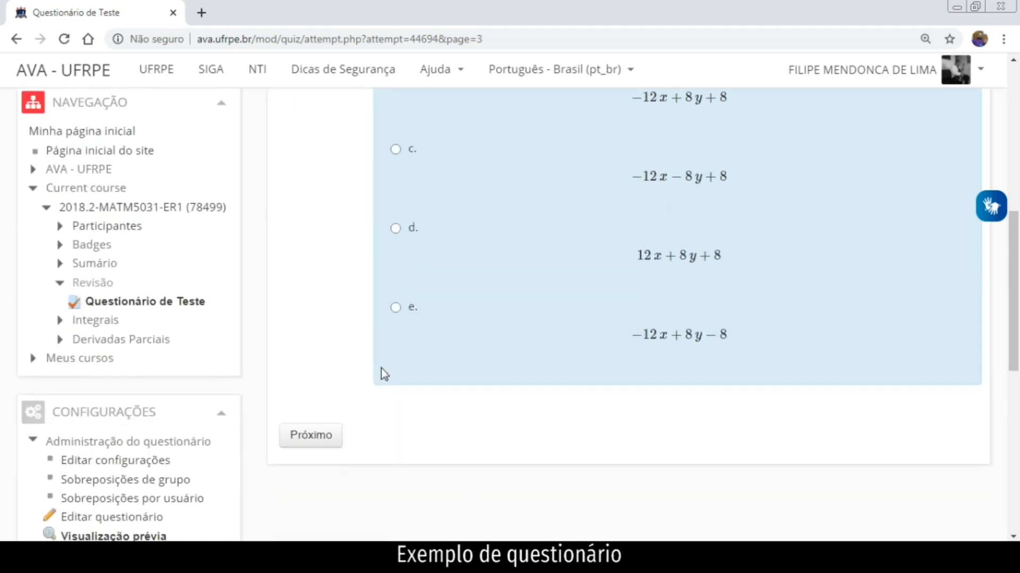
left_click(340, 443)
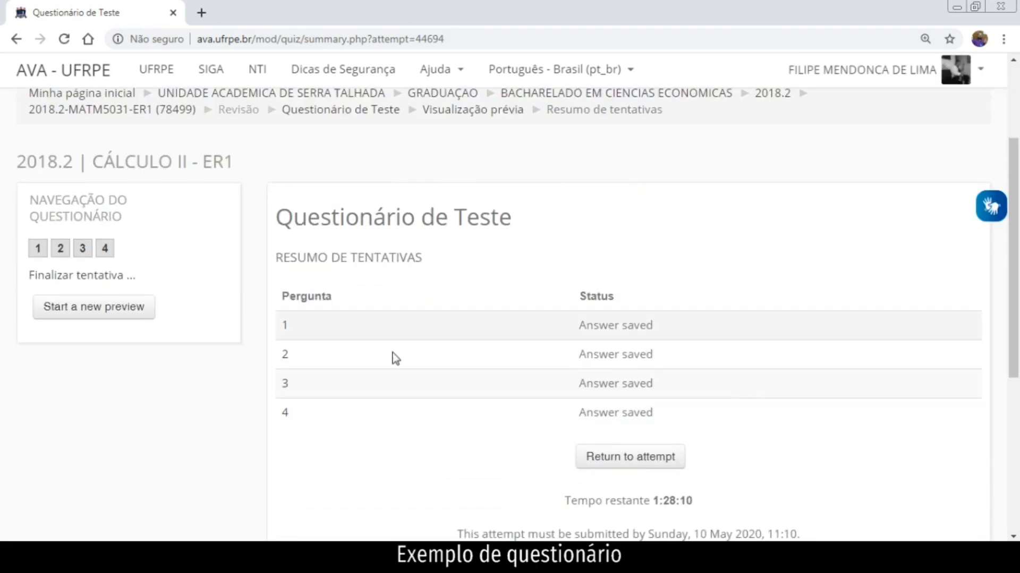
Choose 'Enviar tudo e terminar' on the summary and confirm it in the Confirmação dialog.
scroll(587, 437, "down", 2)
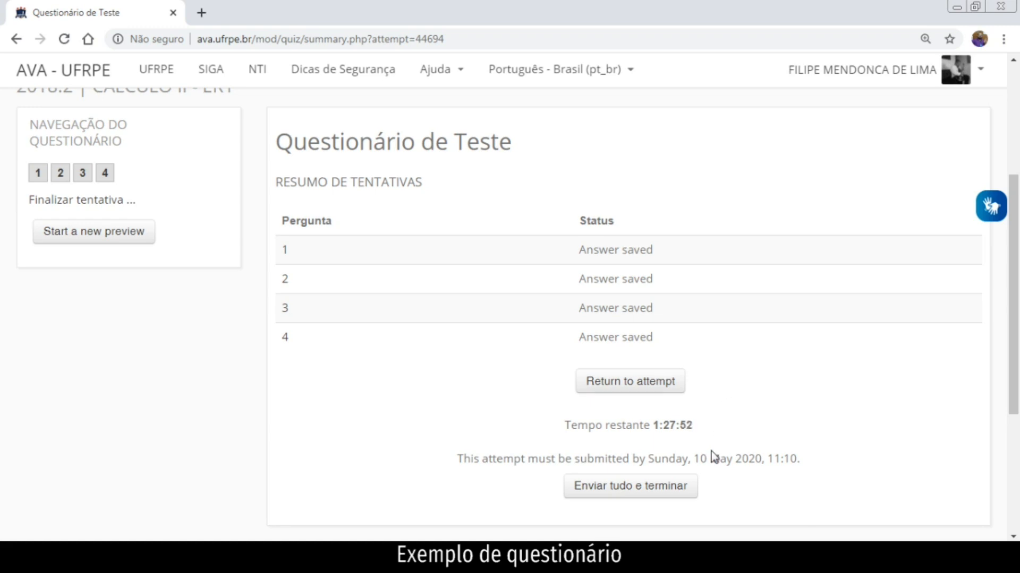
scroll(690, 446, "down", 3)
scroll(635, 344, "up", 2)
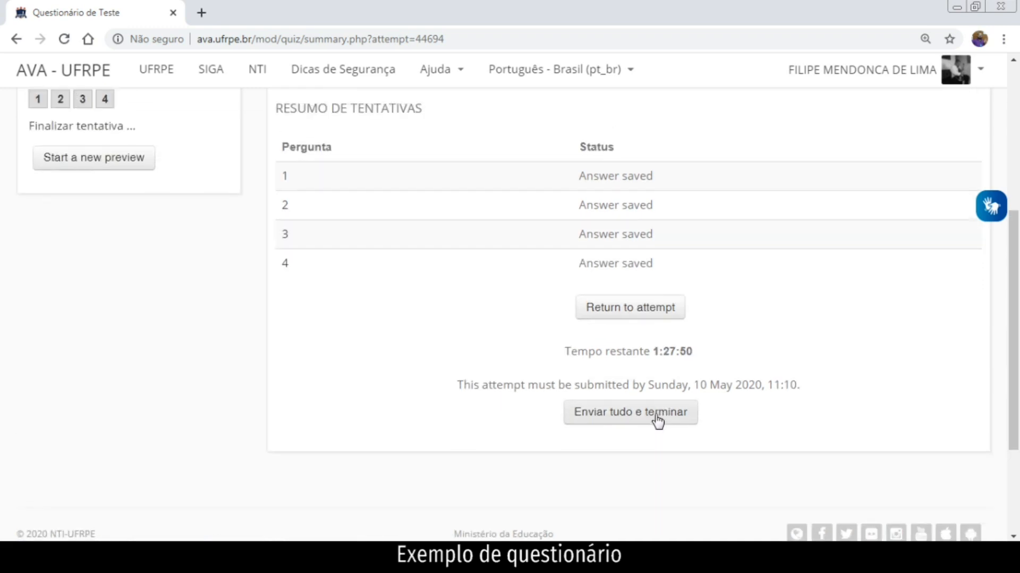
left_click(658, 415)
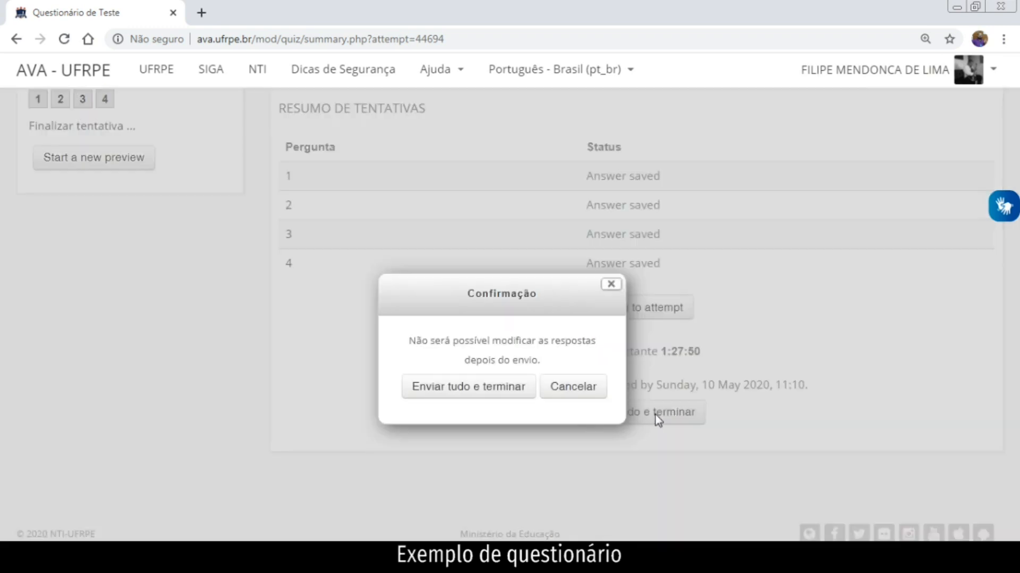
left_click(483, 396)
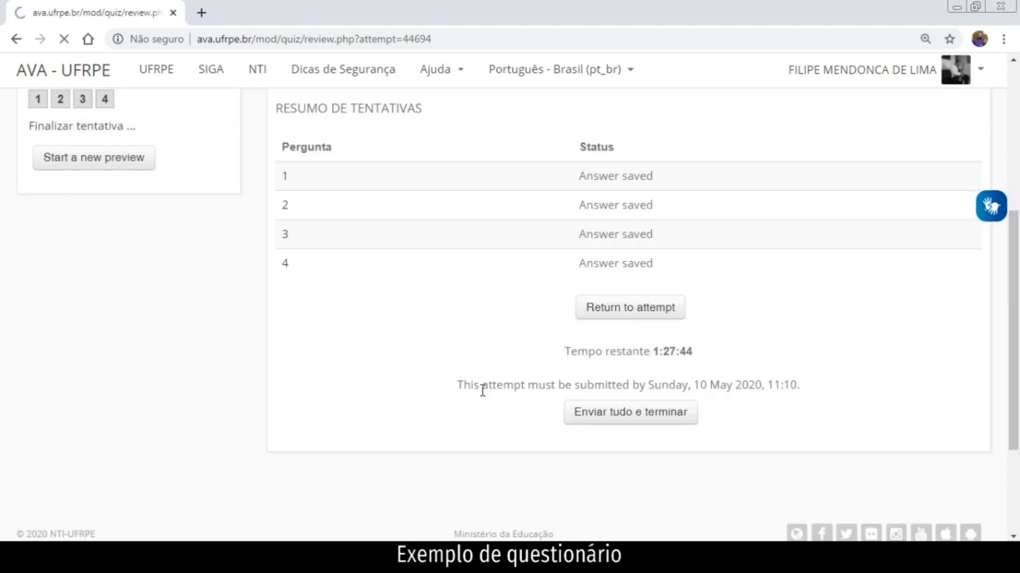
scroll(565, 434, "down", 2)
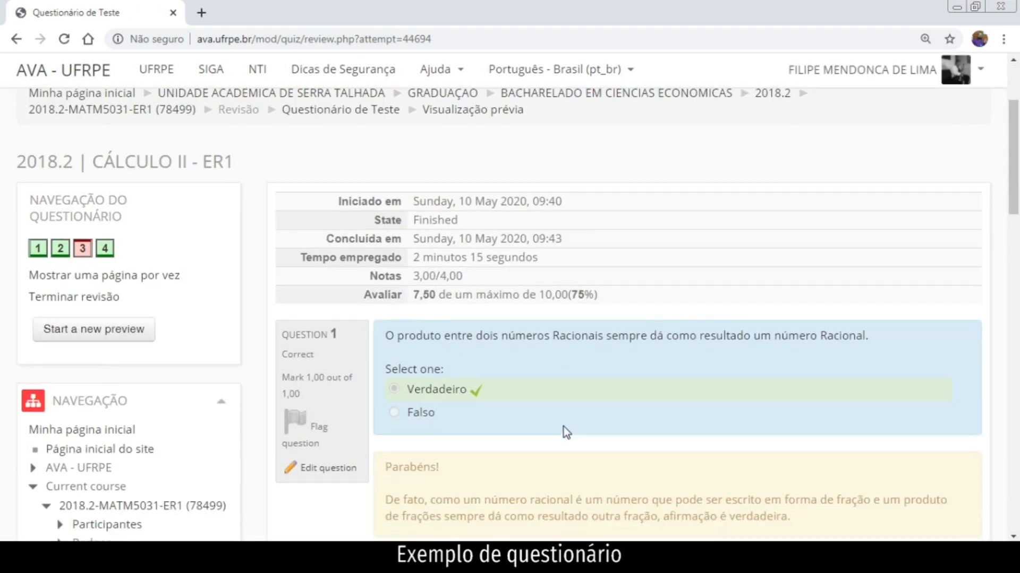
scroll(531, 382, "down", 1)
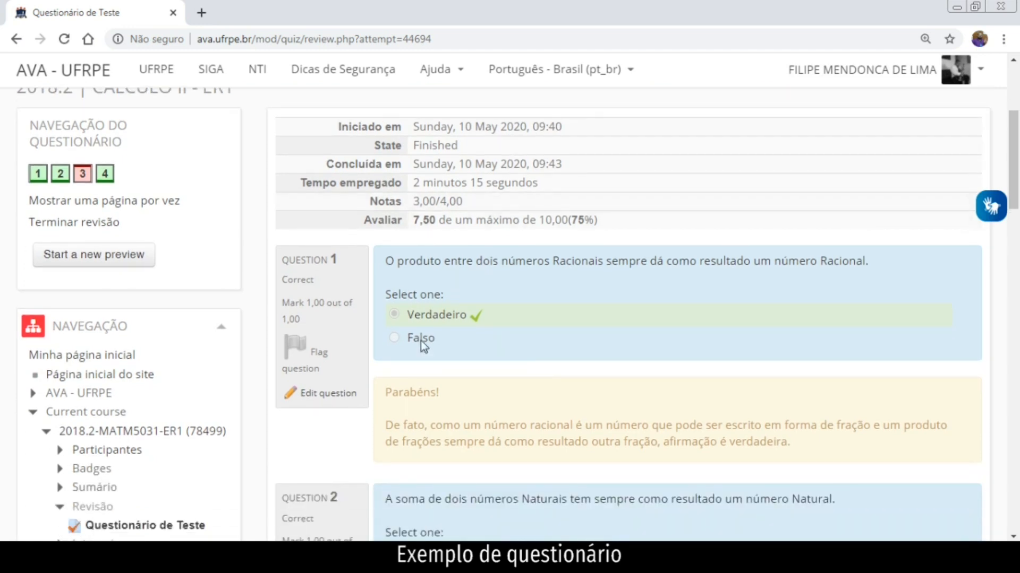
scroll(451, 322, "down", 1)
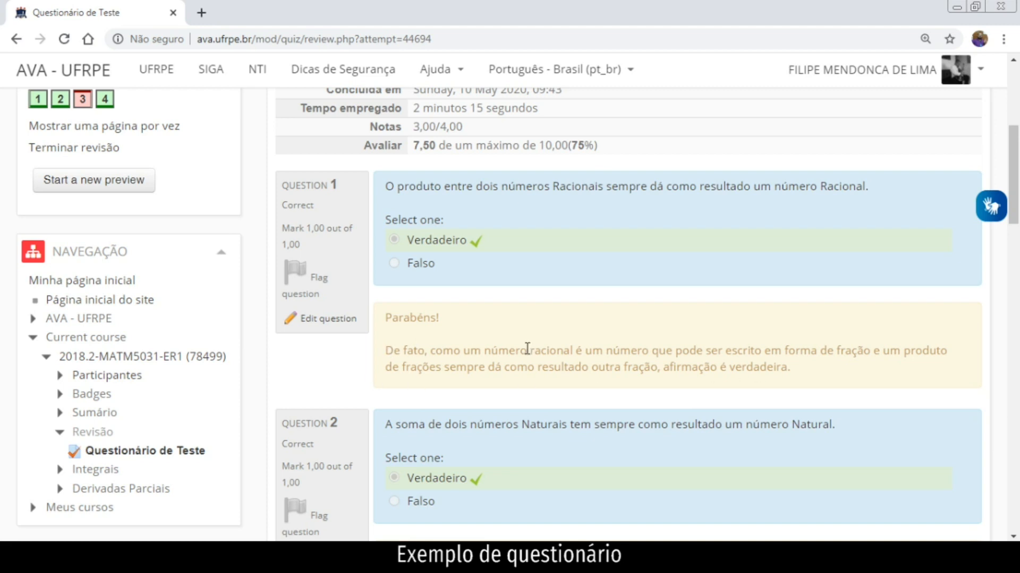
scroll(409, 178, "up", 1)
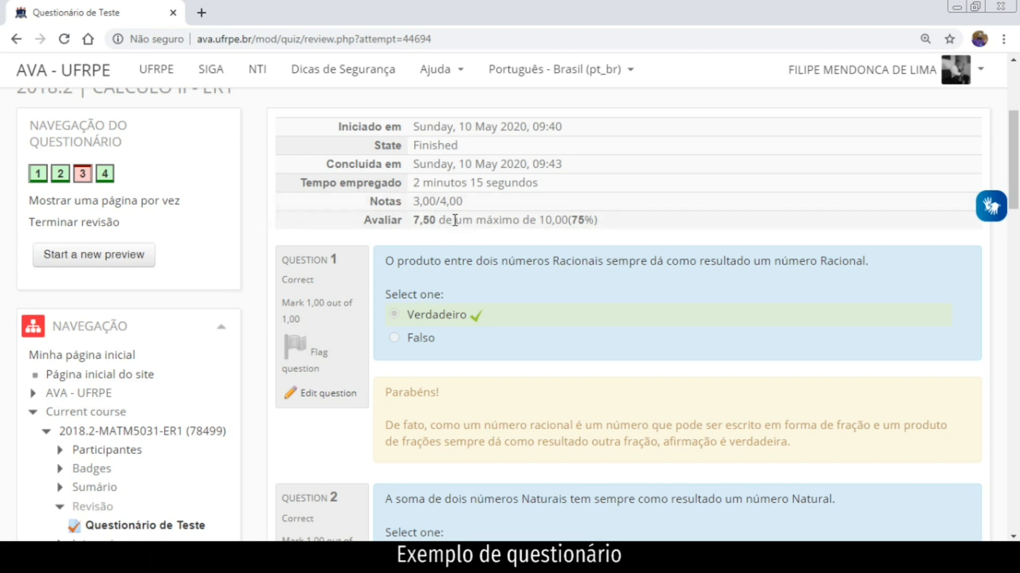
scroll(602, 334, "down", 2)
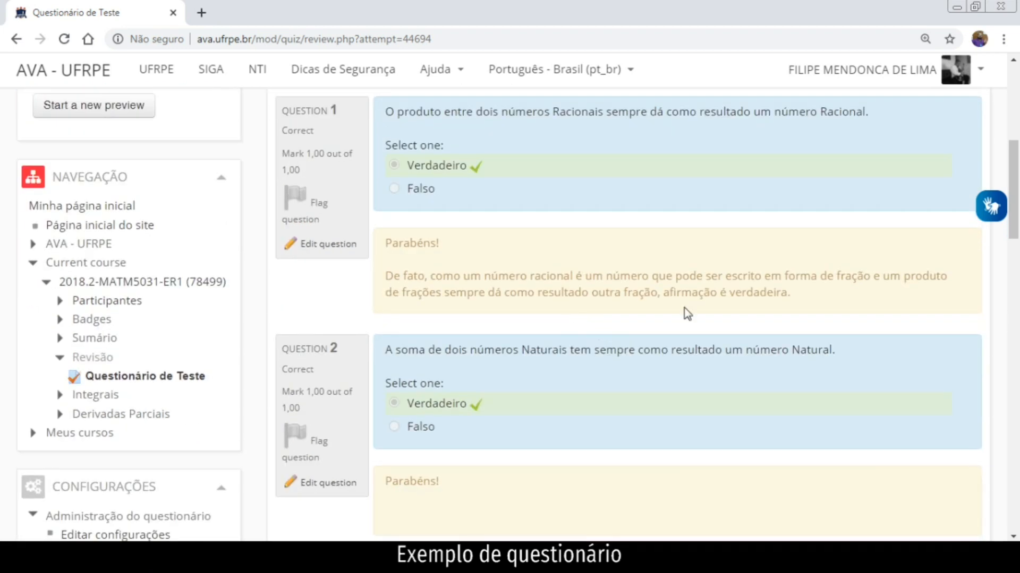
scroll(683, 312, "down", 1)
scroll(654, 311, "down", 1)
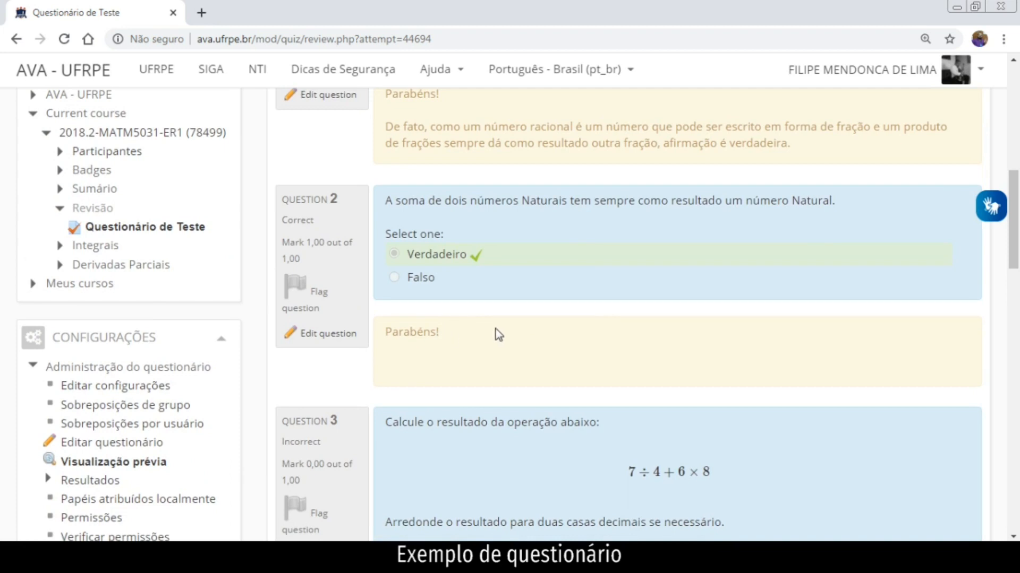
scroll(586, 238, "up", 1)
scroll(600, 245, "down", 4)
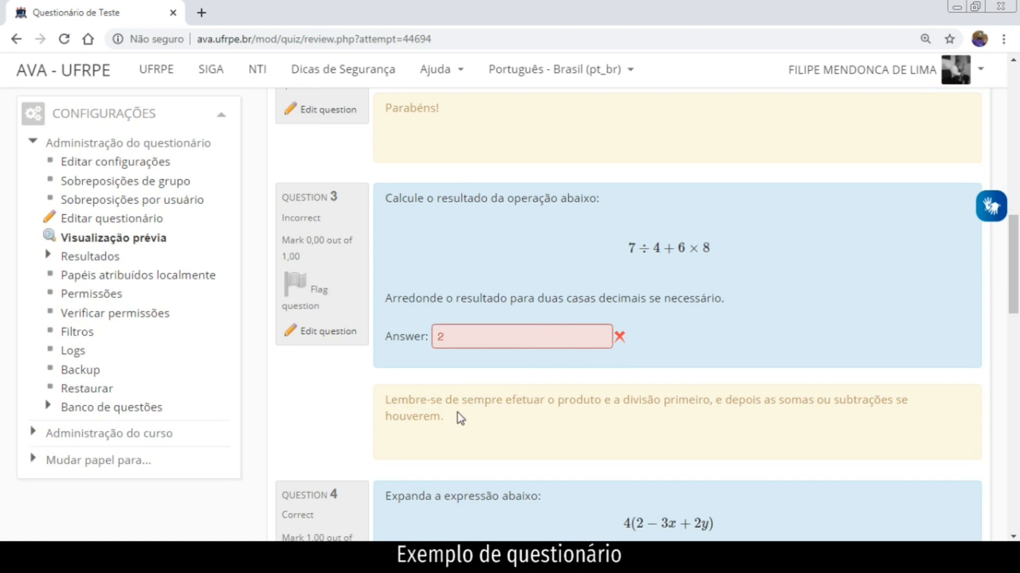
Use 'Terminar revisão' to return to the quiz page showing the attempt graded 7,50/10,00.
scroll(457, 417, "down", 10)
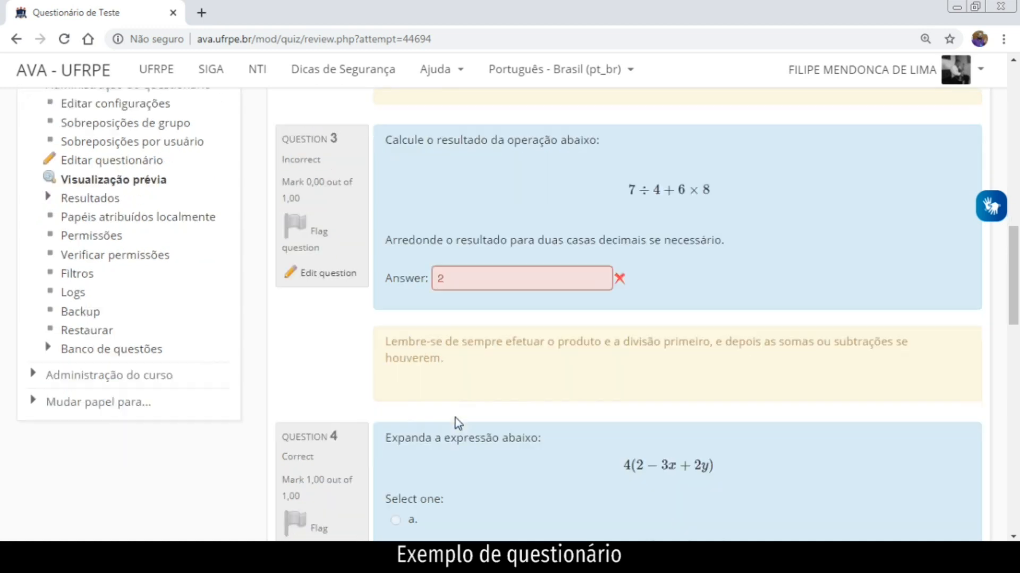
scroll(458, 427, "down", 1)
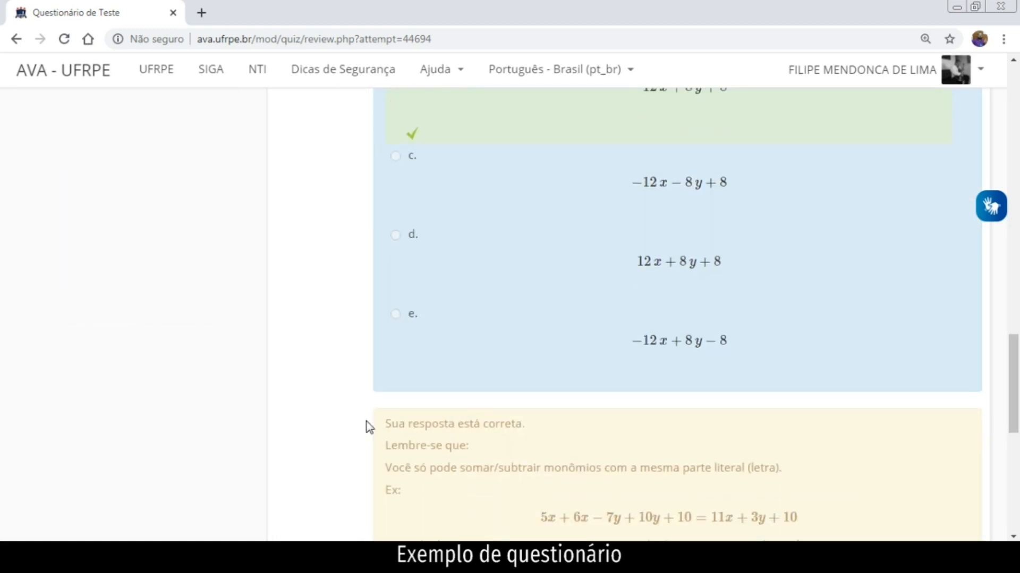
scroll(507, 425, "down", 2)
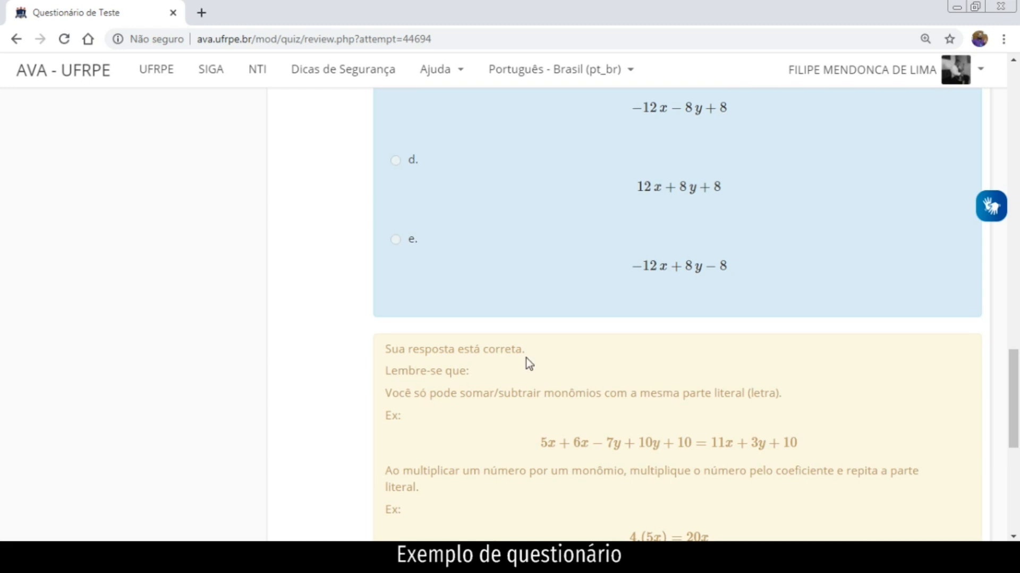
scroll(639, 446, "down", 2)
scroll(739, 305, "down", 4)
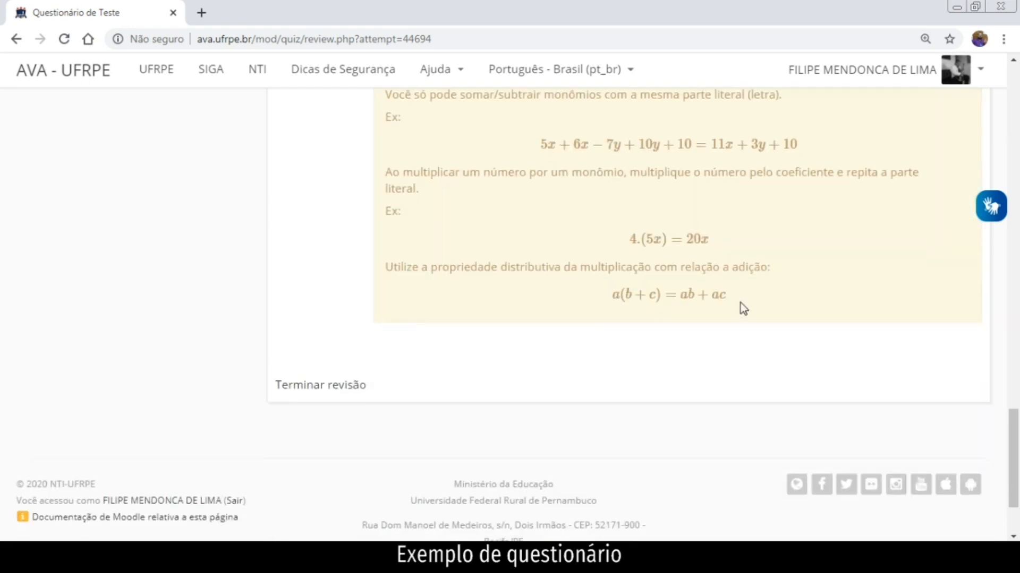
scroll(735, 343, "up", 3)
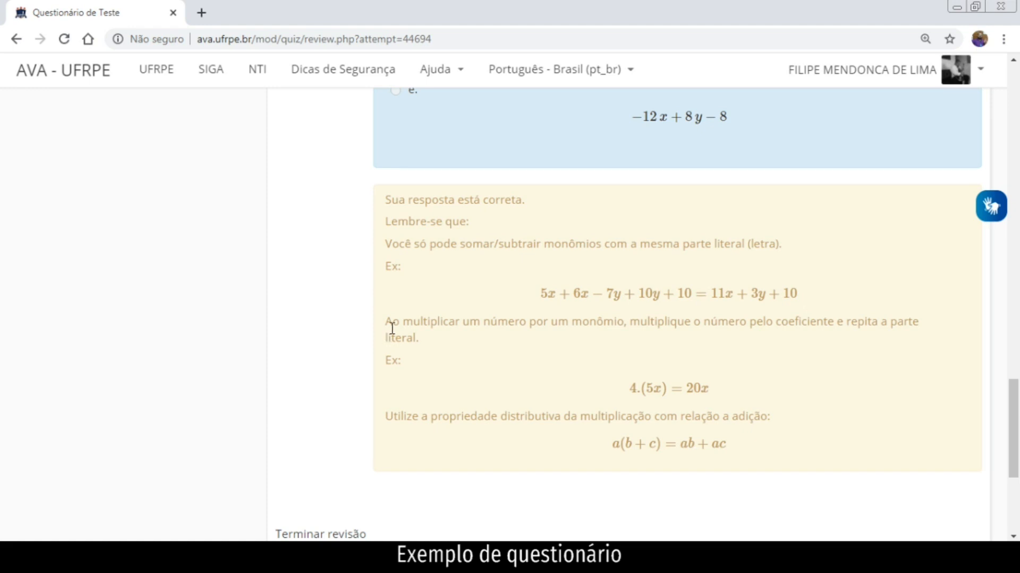
scroll(401, 339, "down", 3)
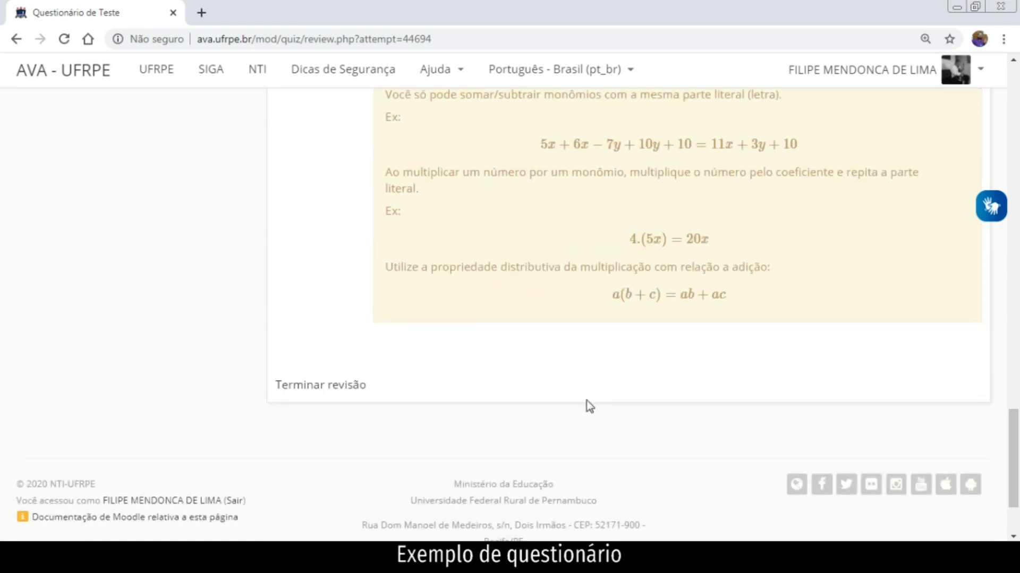
left_click(343, 388)
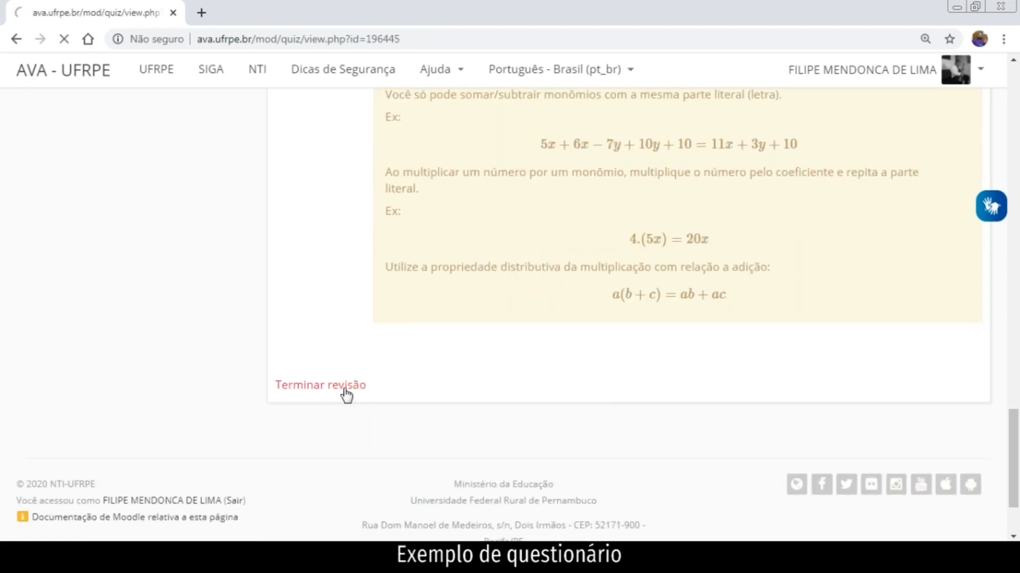
scroll(371, 333, "down", 1)
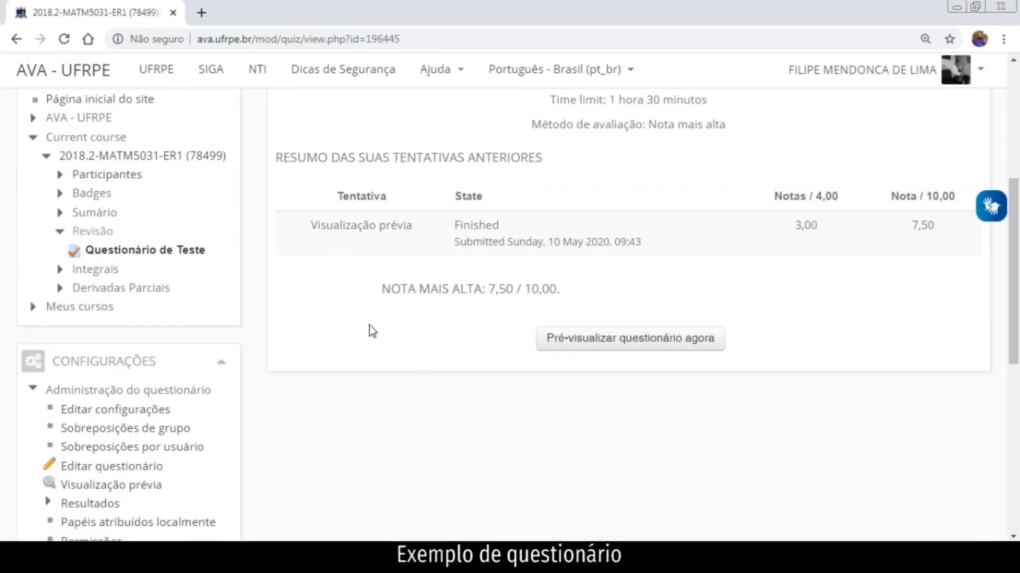
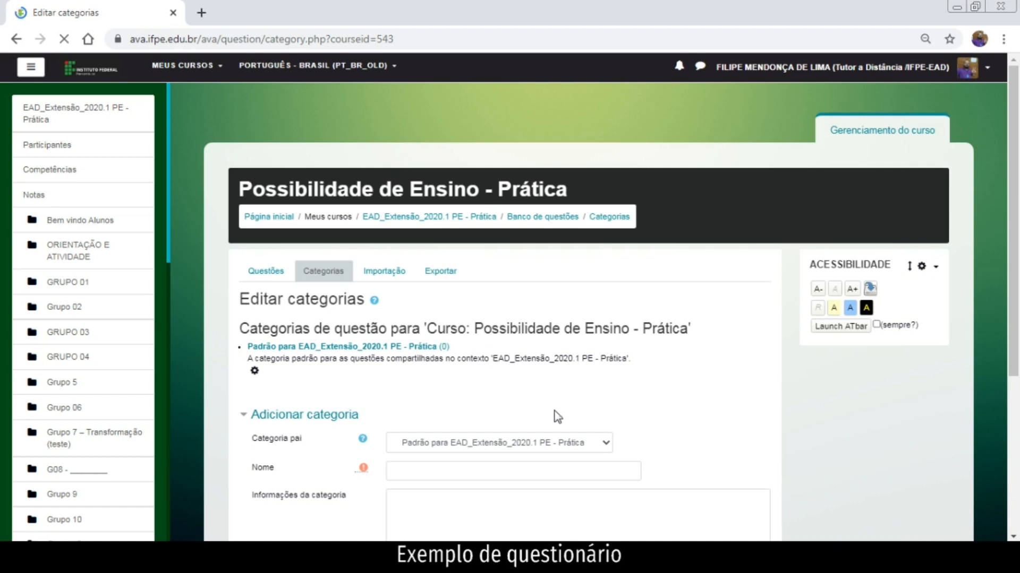
Keep Padrão as the parent category and enter the professor's full name as the category name.
scroll(552, 410, "down", 3)
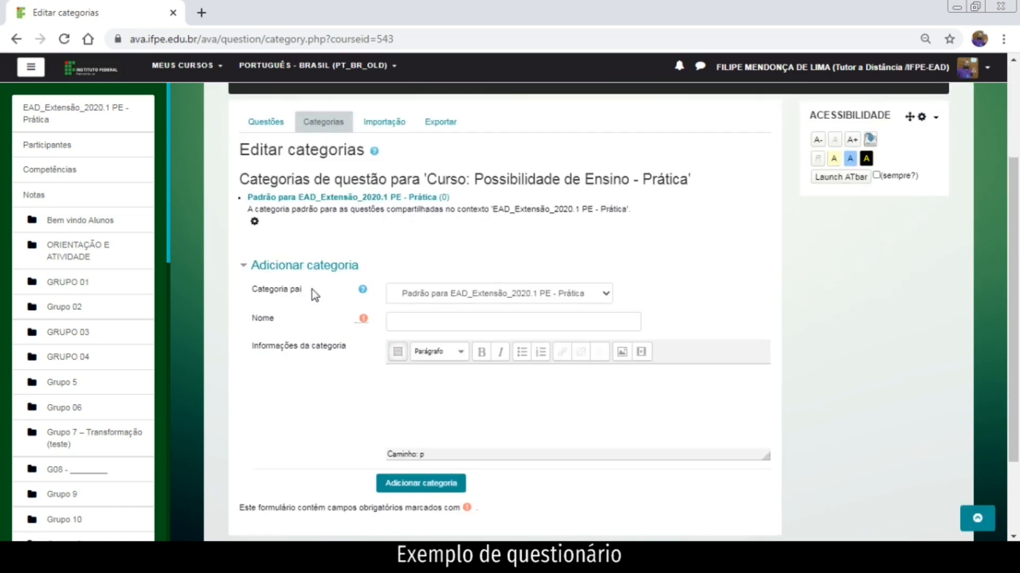
left_click(505, 298)
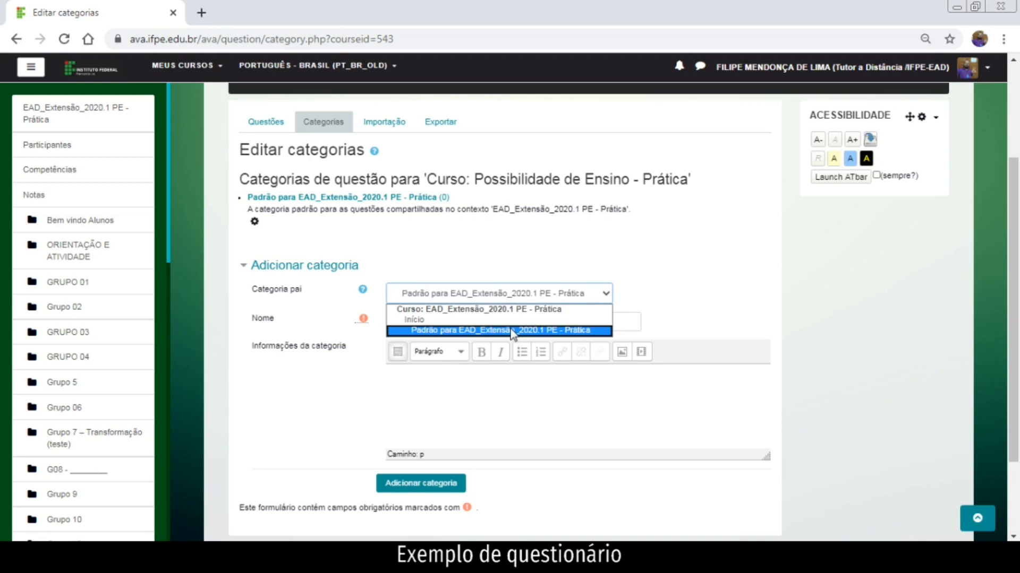
left_click(544, 330)
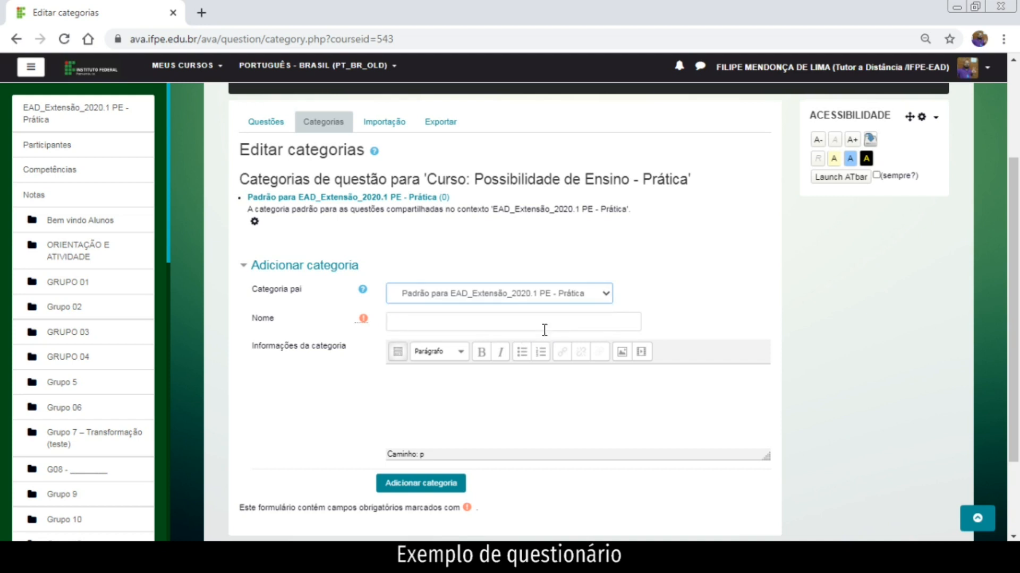
left_click(481, 326)
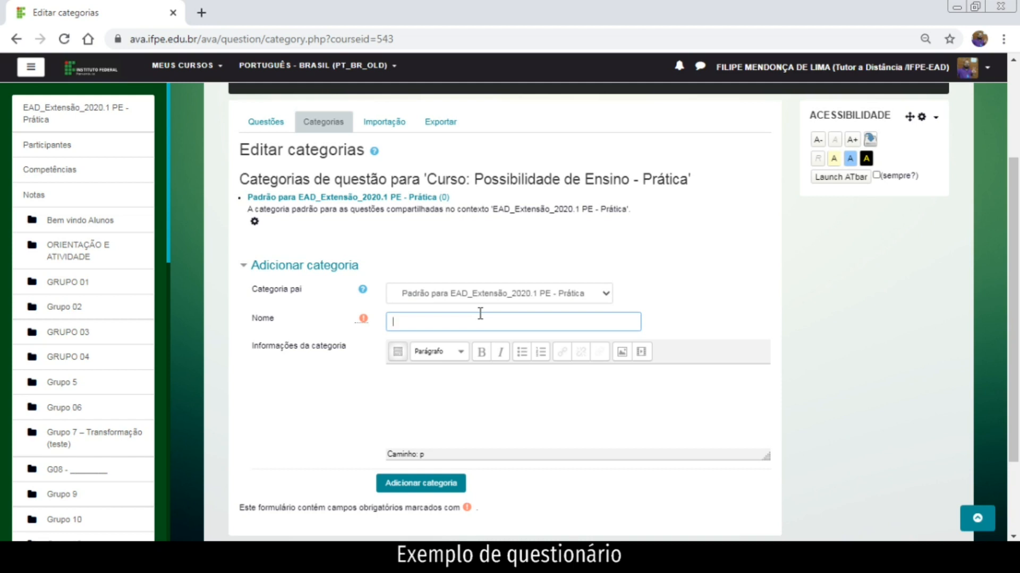
left_click(481, 395)
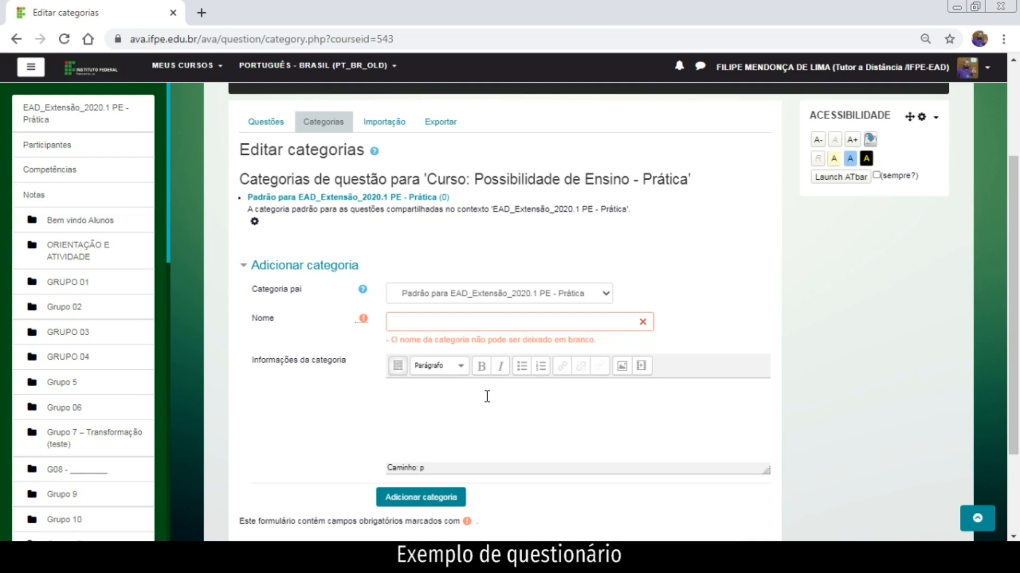
left_click(460, 322)
Add a short test description for the professor's category and create it.
left_click(446, 388)
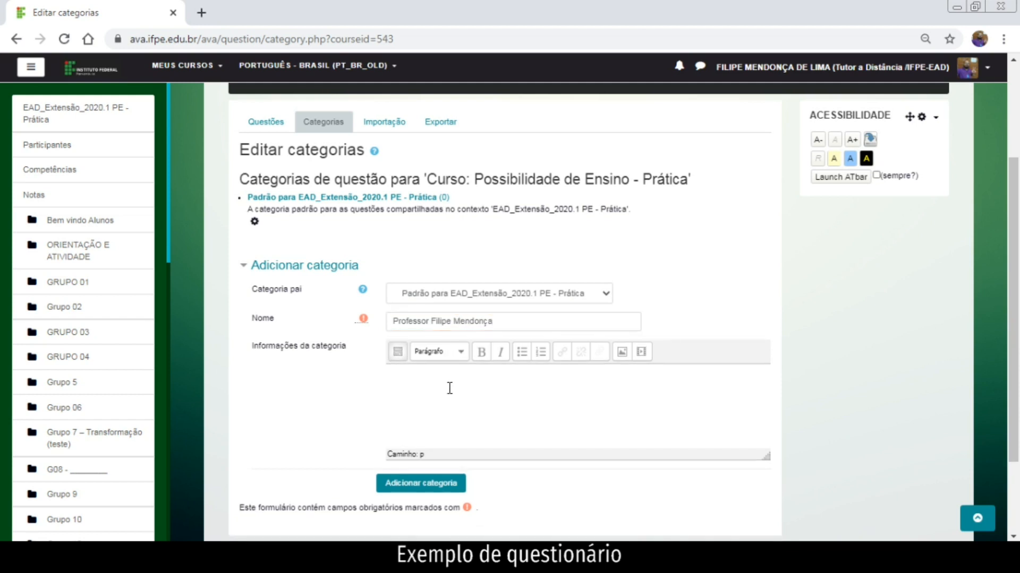
type("Categoria teste do professor Filipe.")
left_click(432, 486)
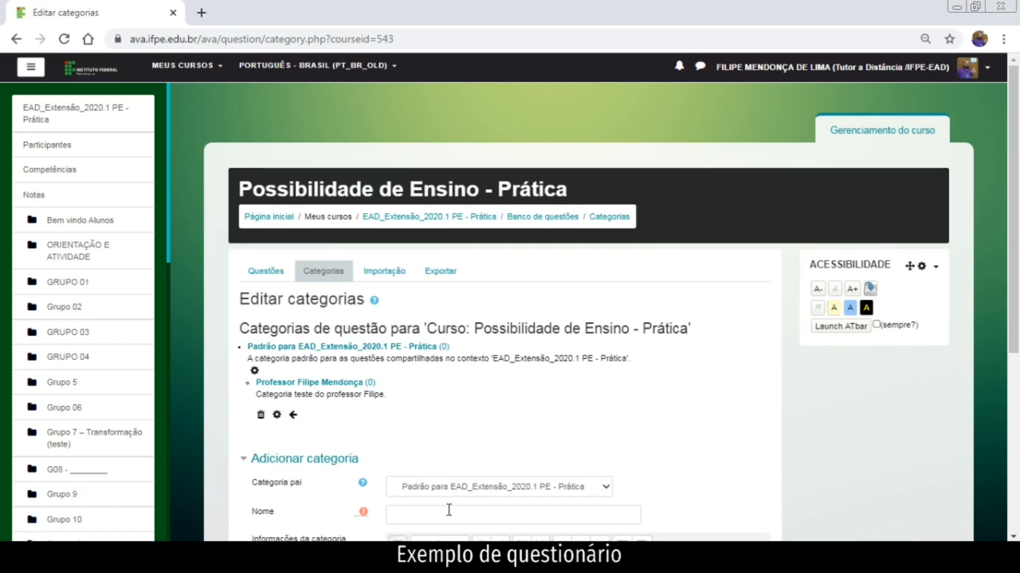
scroll(448, 507, "down", 3)
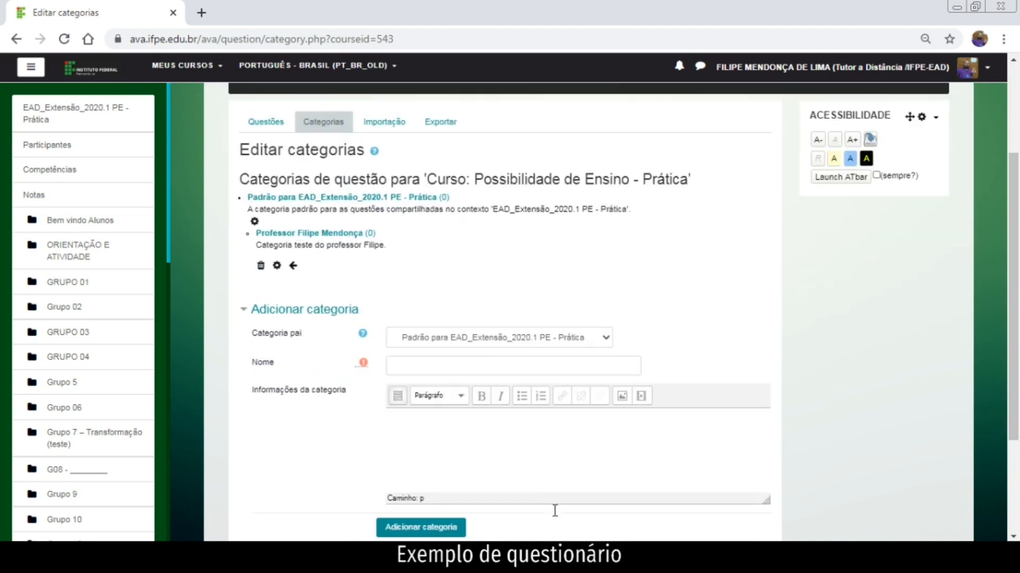
Set the professor's category as parent and name the new category 'Funções de 1º grau'.
left_click(511, 337)
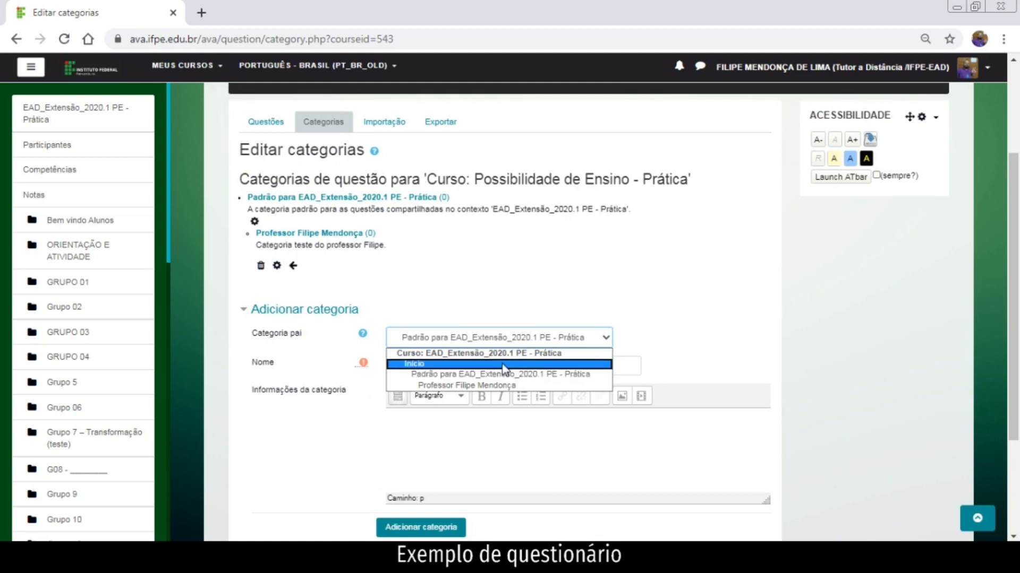
left_click(514, 339)
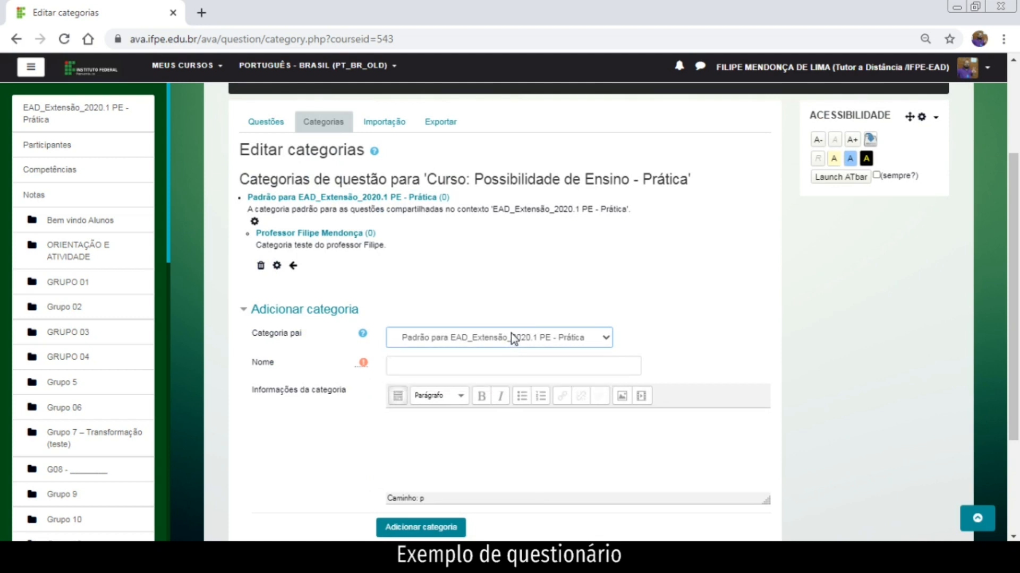
left_click(511, 334)
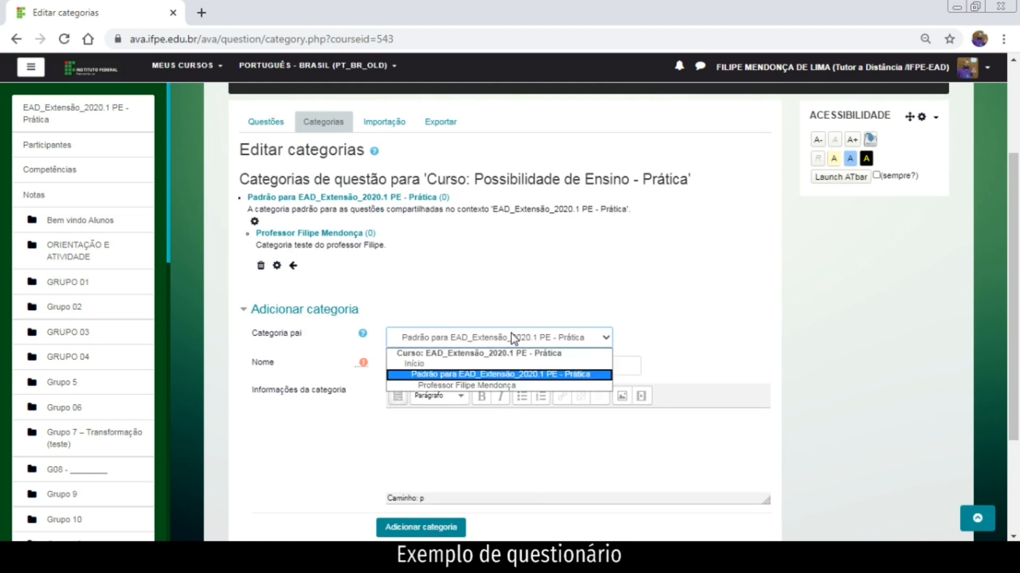
left_click(507, 387)
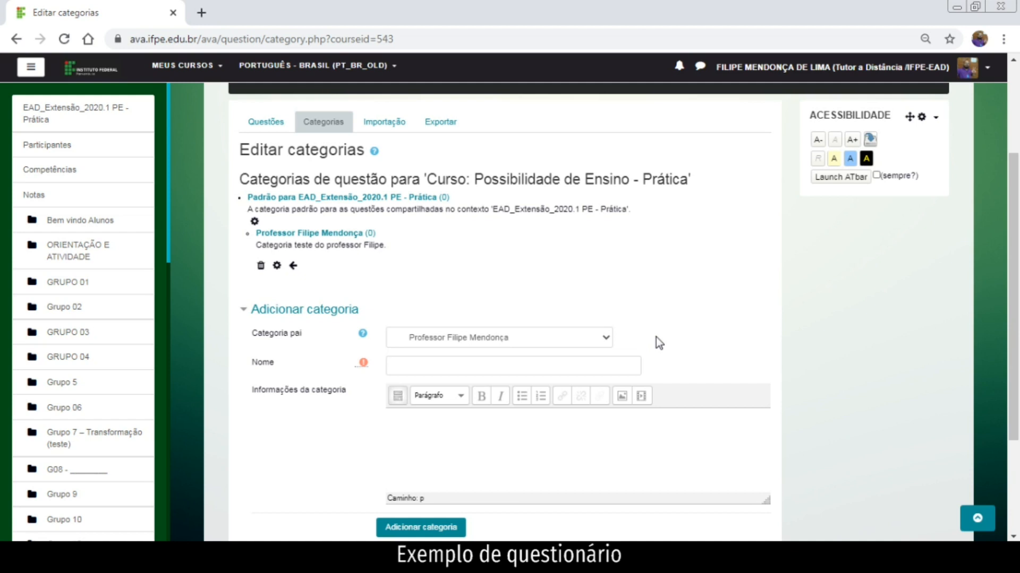
left_click(555, 358)
type("Funções de ")
type("1º gr")
type("r")
key("BackSpace")
key("BackSpace")
type("rau")
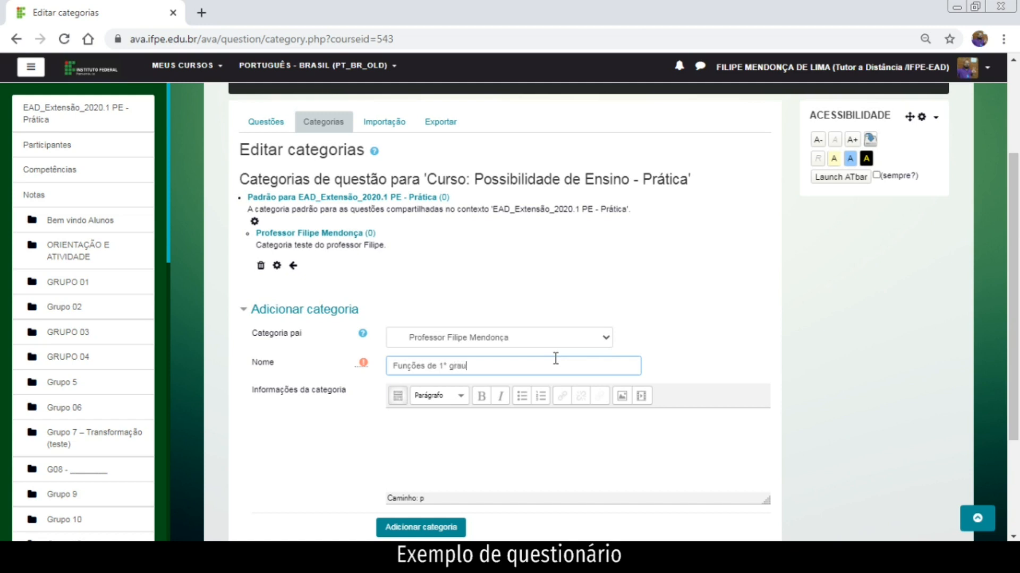
Describe it as 'Questões de função de primeiro grau.' and create the category.
left_click(543, 431)
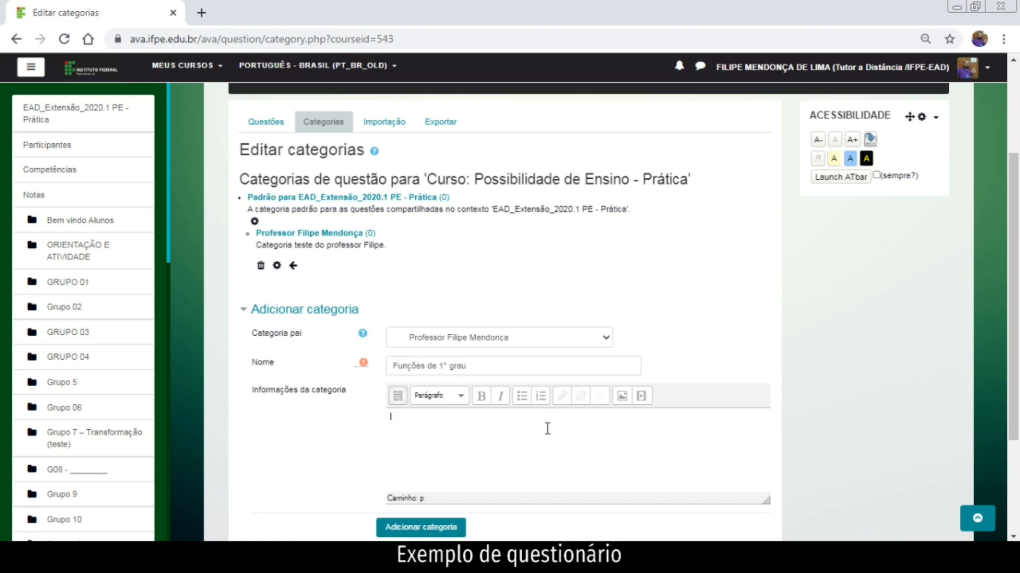
type("Fun")
key("BackSpace")
key("BackSpace")
key("BackSpace")
type("Questões de função de primeiro grau.")
scroll(548, 430, "down", 2)
left_click(455, 458)
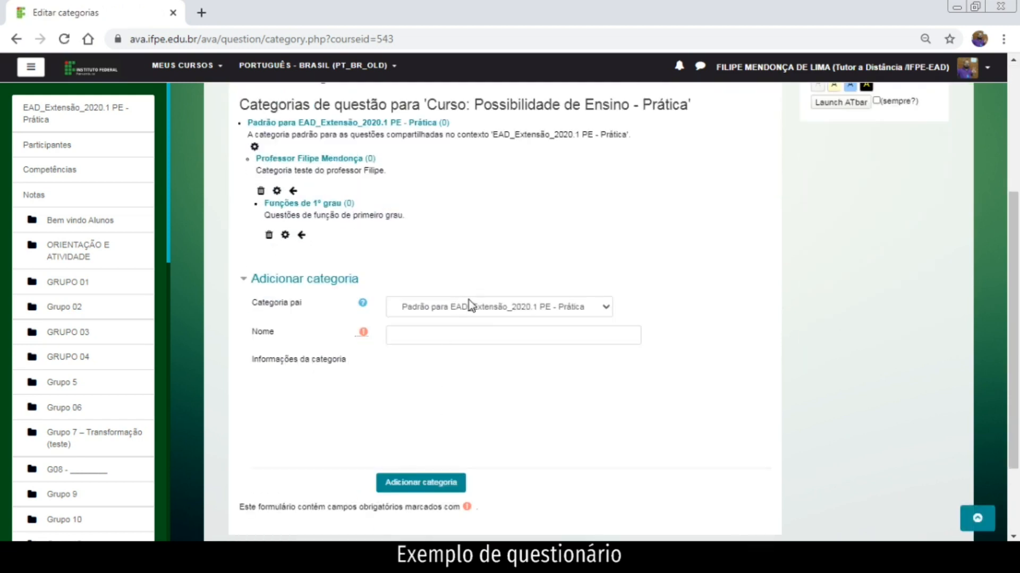
Create a 'Teoria' category with 'Funções de 1º grau' as its parent.
left_click(468, 308)
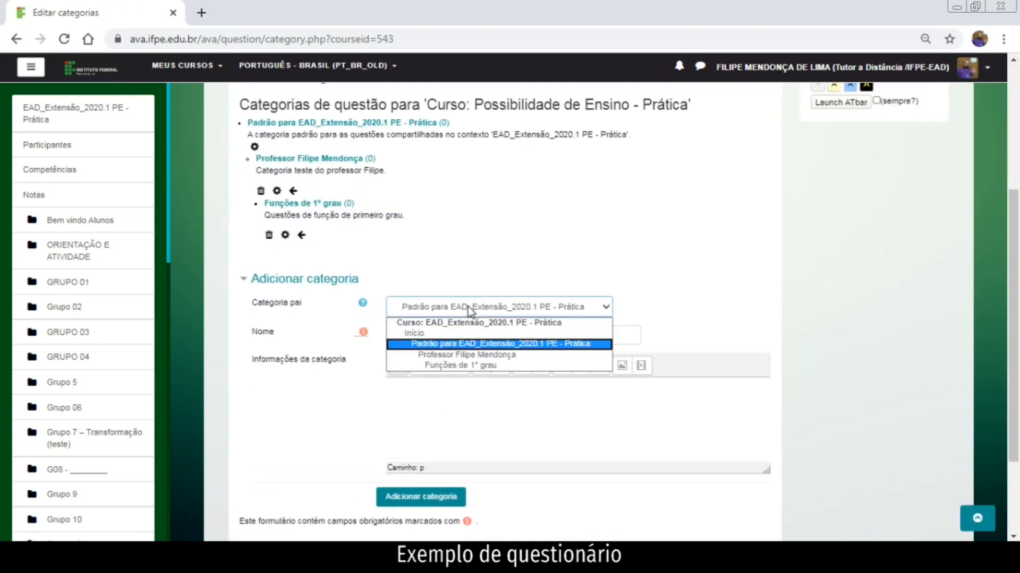
left_click(474, 366)
left_click(593, 248)
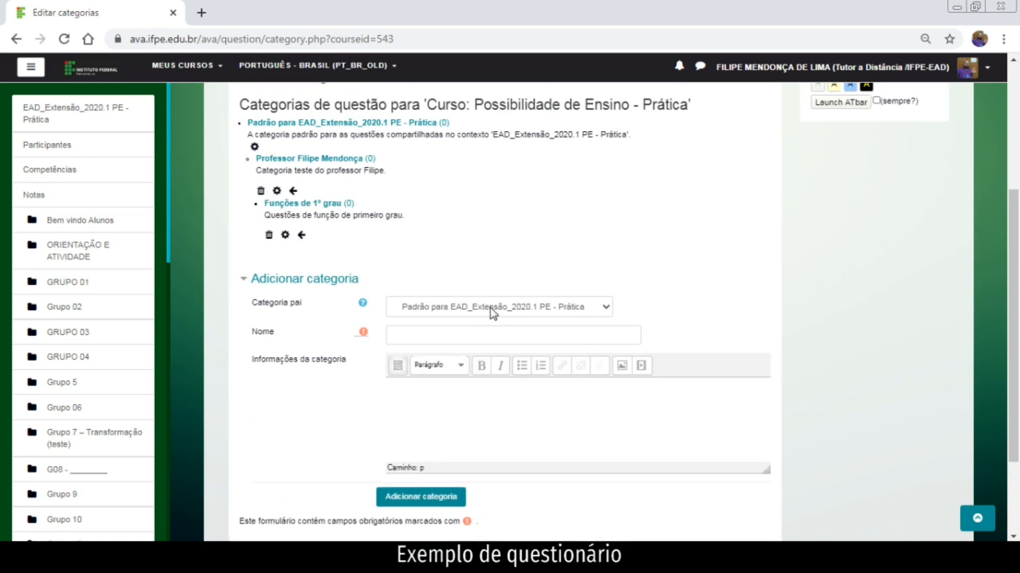
left_click(489, 308)
left_click(499, 366)
left_click(478, 337)
type("Teoria")
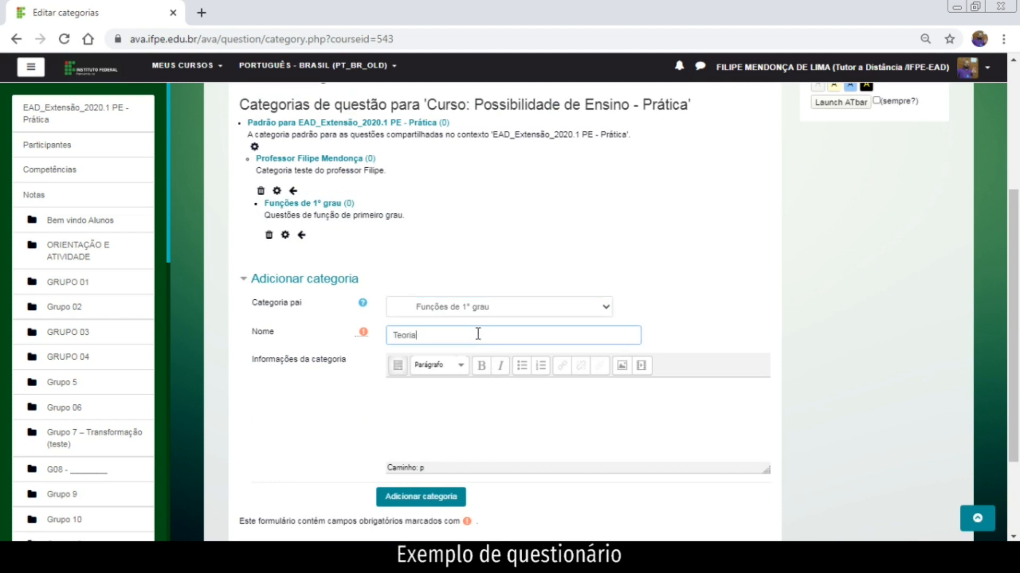
left_click(460, 502)
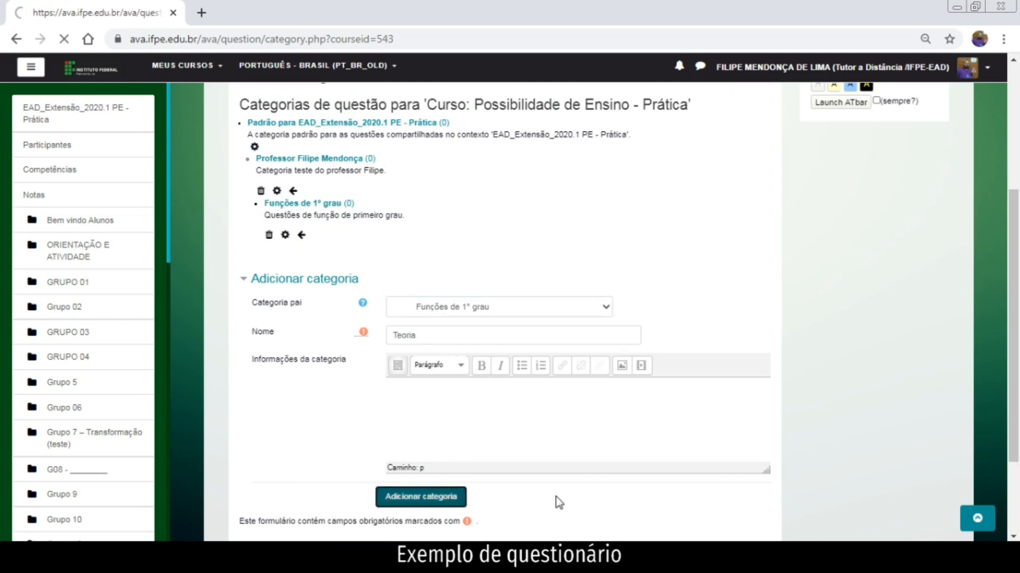
scroll(550, 498, "down", 6)
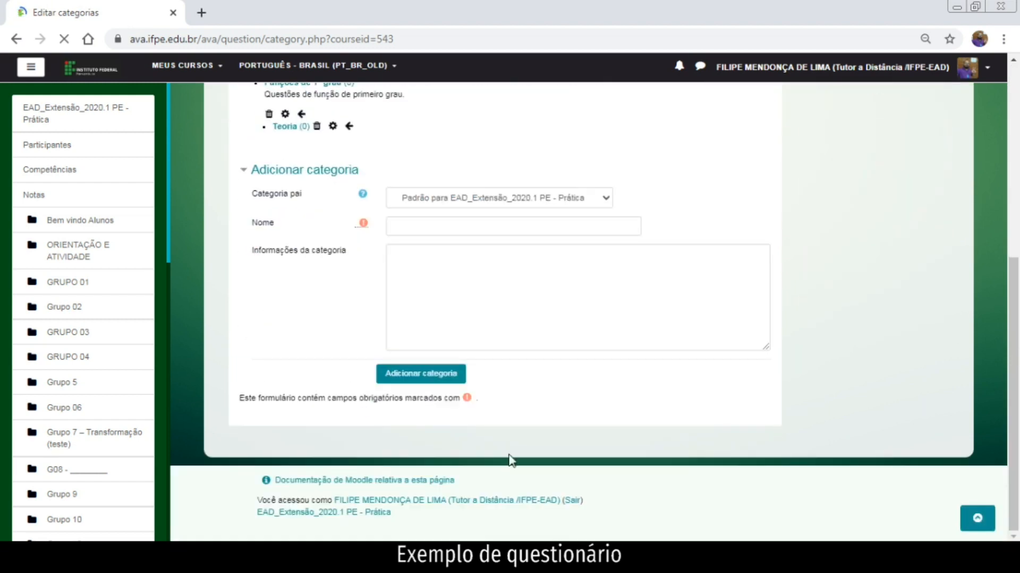
Add an 'Encontrar valor da coordenada' category under 'Funções de 1º grau'.
left_click(490, 199)
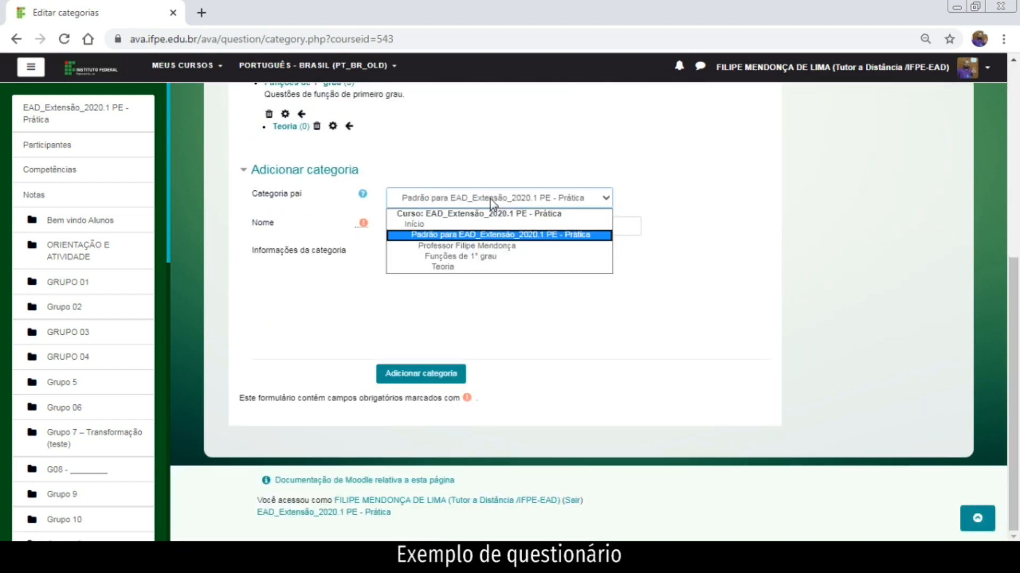
left_click(483, 258)
left_click(432, 224)
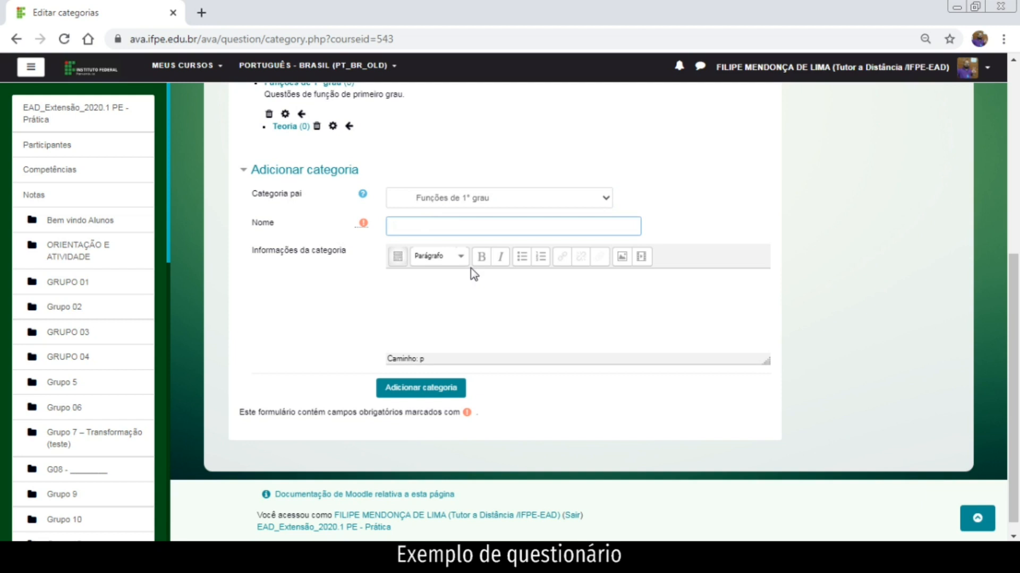
type("Encontrar valor da coordenada")
left_click(453, 392)
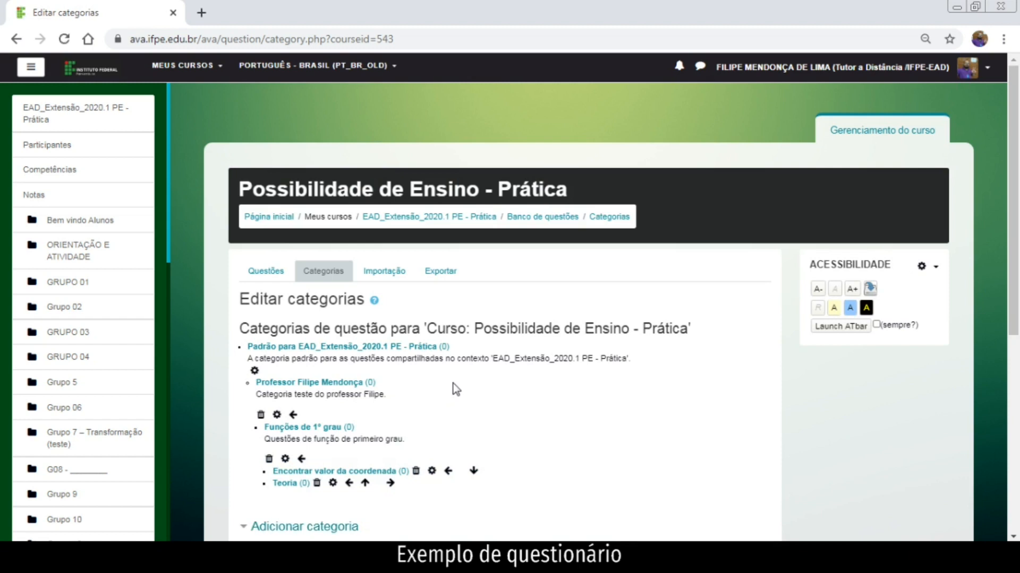
scroll(456, 390, "down", 3)
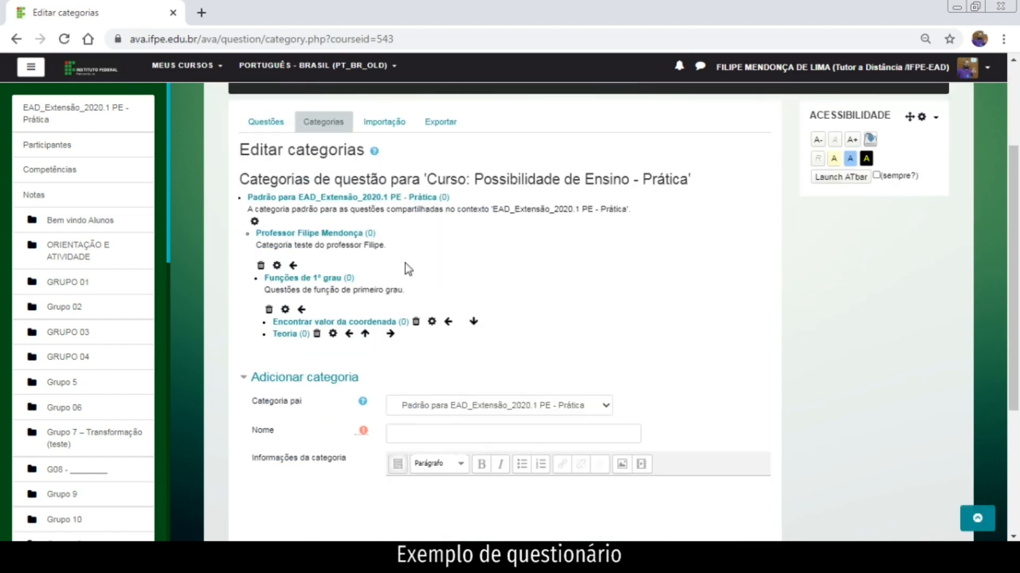
Open the question bank's questions page showing the 'Funções de 1º grau' category.
left_click(277, 126)
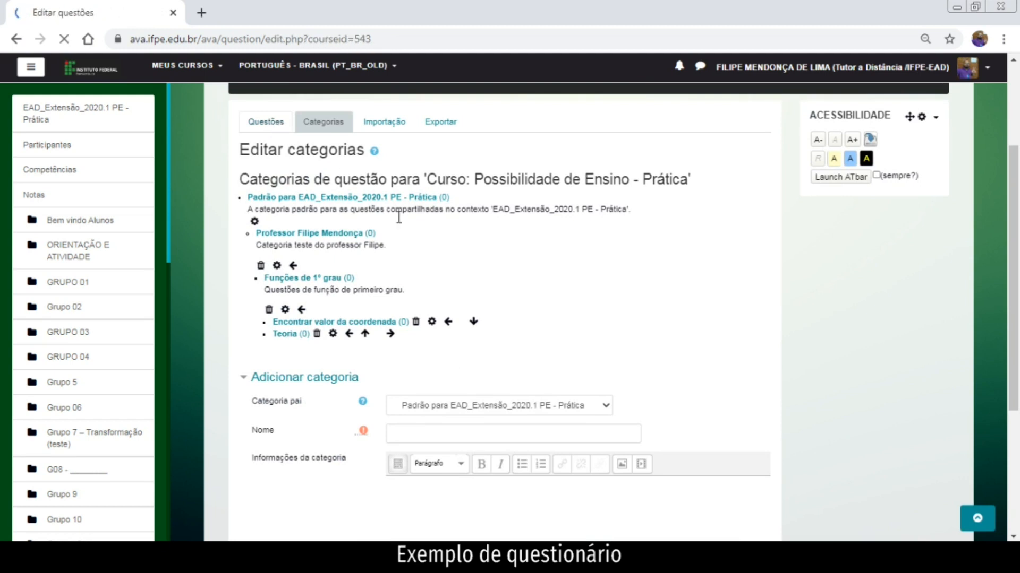
left_click(455, 321)
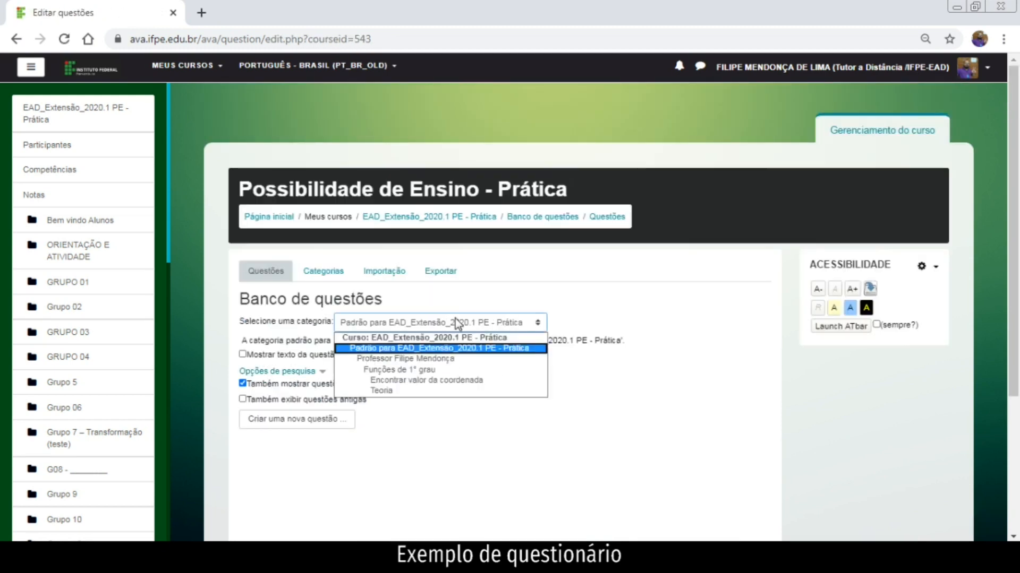
left_click(454, 370)
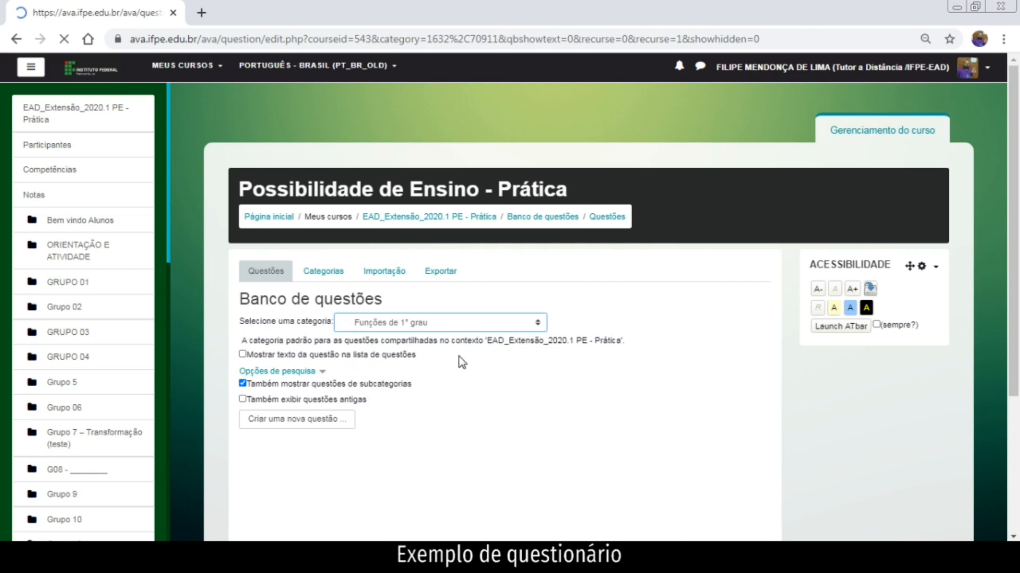
scroll(457, 377, "down", 1)
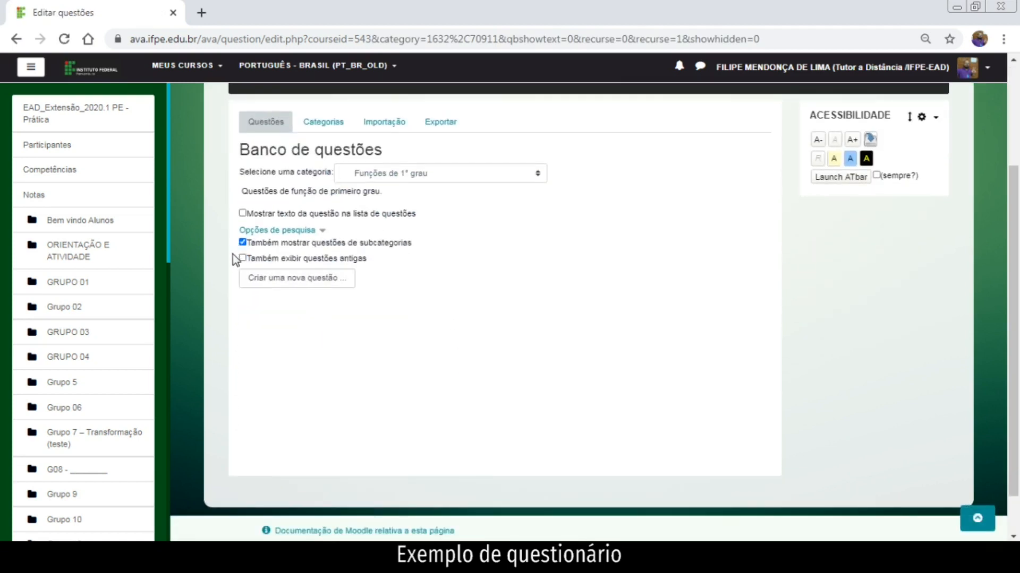
Show question text in the list and switch to the teacher's personal category.
left_click(242, 213)
left_click(478, 323)
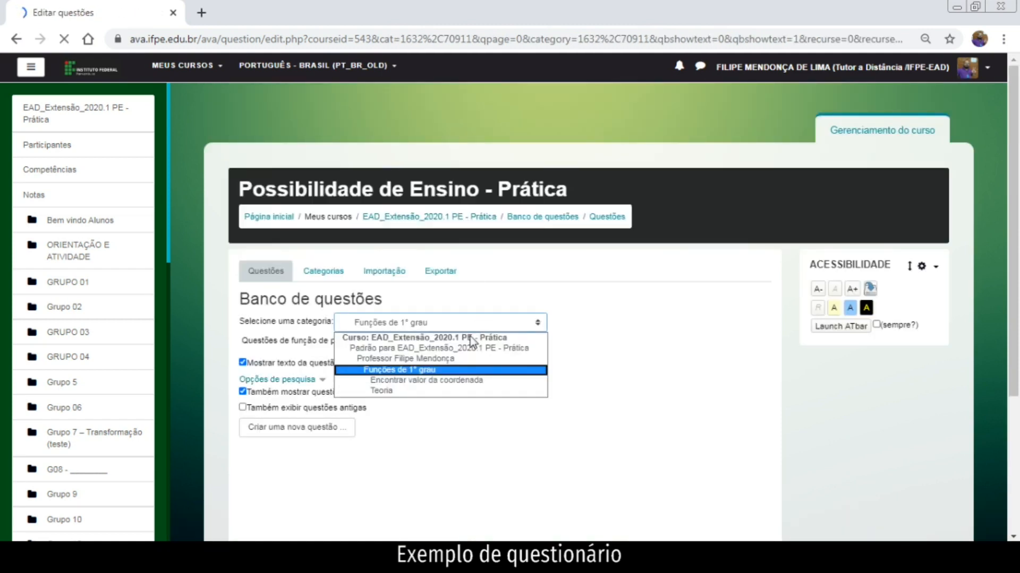
left_click(452, 360)
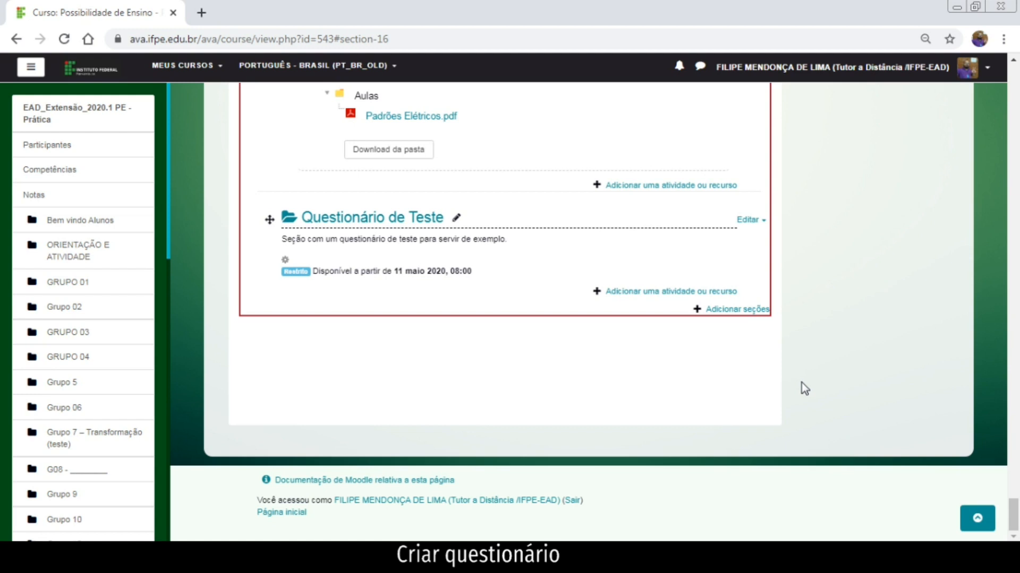
Open the activity chooser for the 'Questionário de Teste' section.
left_click(726, 292)
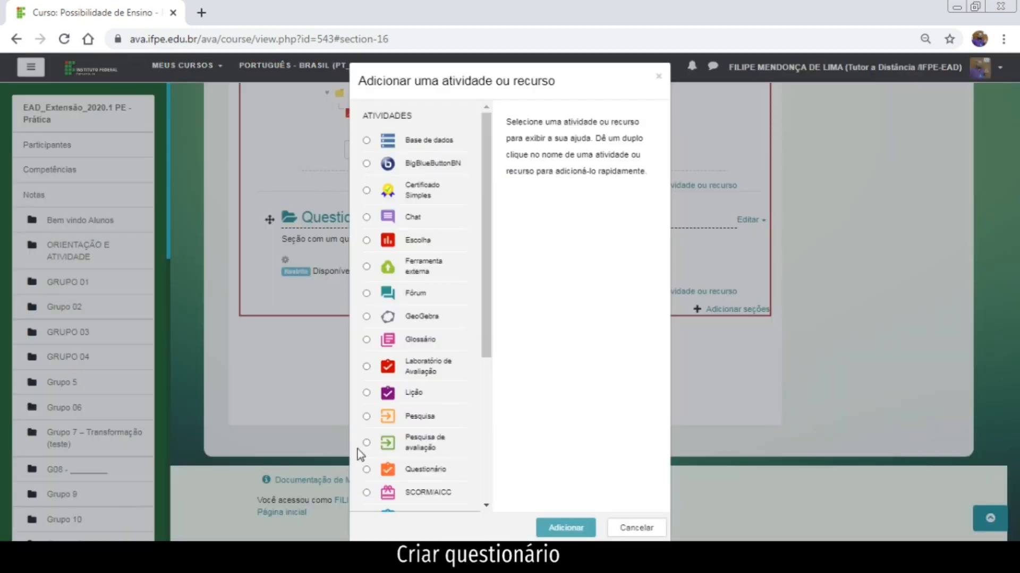
Add a new Questionário activity to the section.
scroll(361, 451, "down", 3)
left_click(366, 320)
left_click(580, 530)
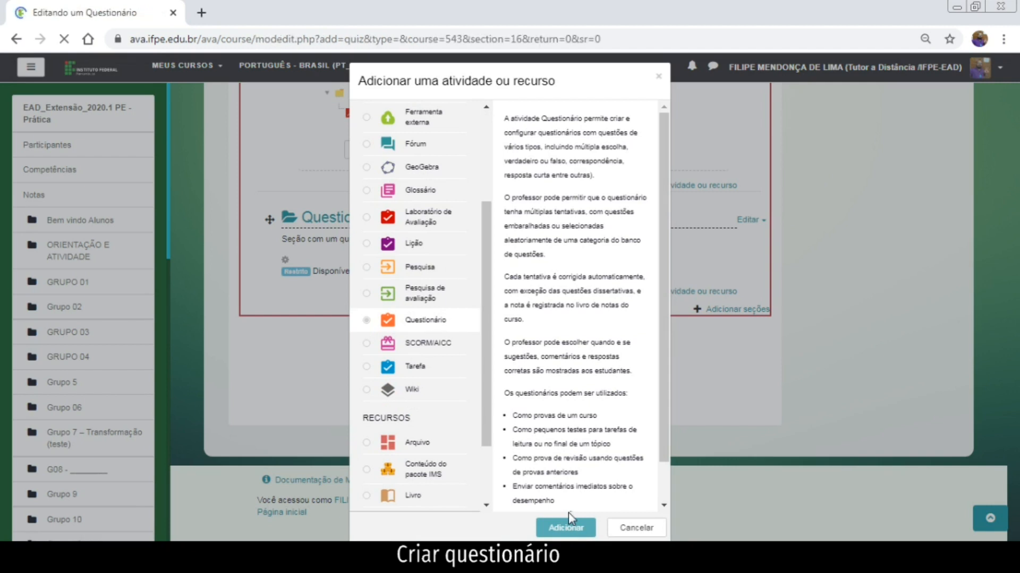
scroll(526, 454, "down", 3)
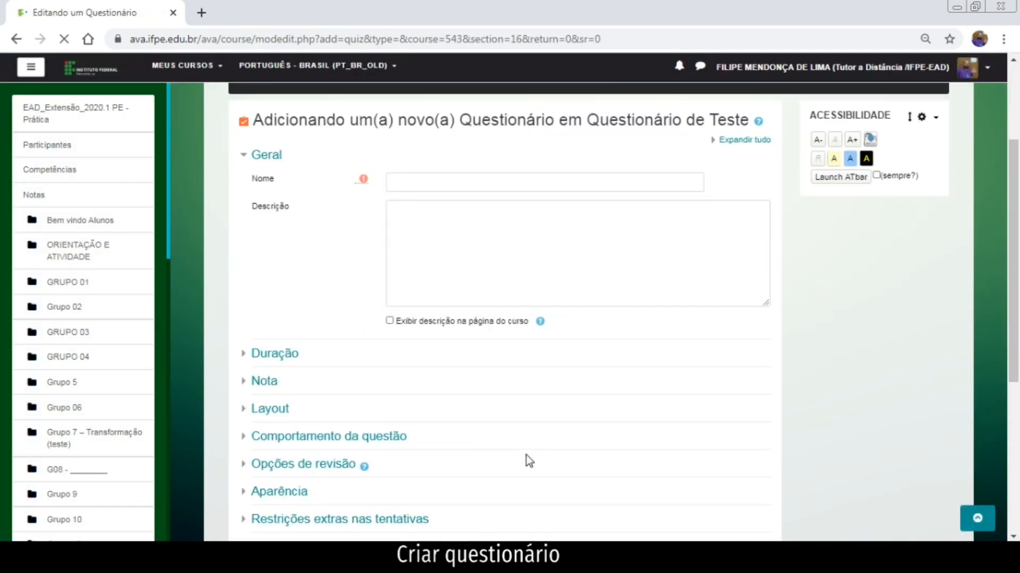
scroll(527, 455, "down", 3)
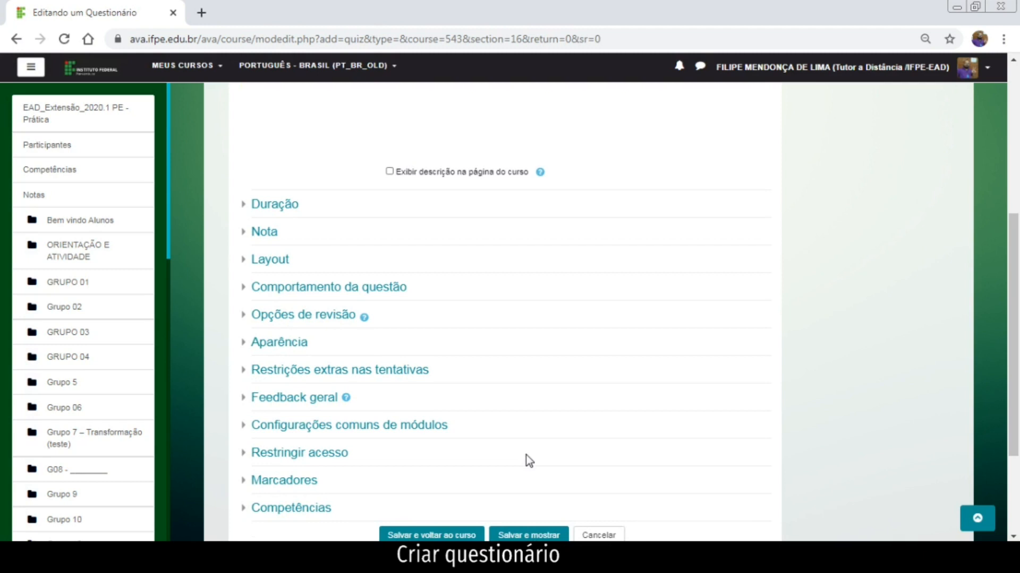
scroll(526, 458, "up", 5)
scroll(524, 464, "down", 3)
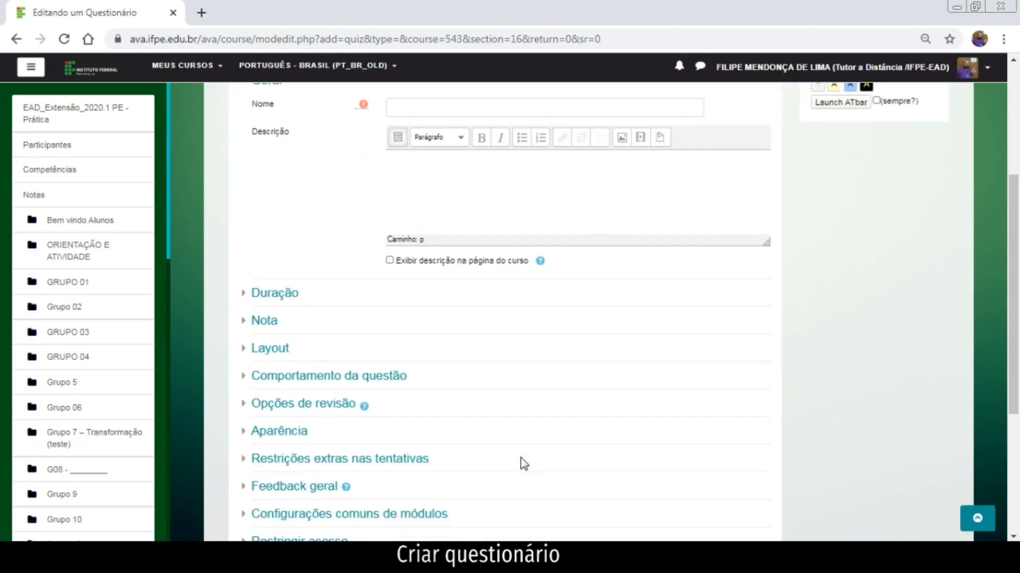
scroll(520, 464, "up", 3)
Name the quiz 'Questionário de teste', describe it 'Questionário para visualização dos cursistas', shown on course page.
left_click(433, 252)
type("Ques")
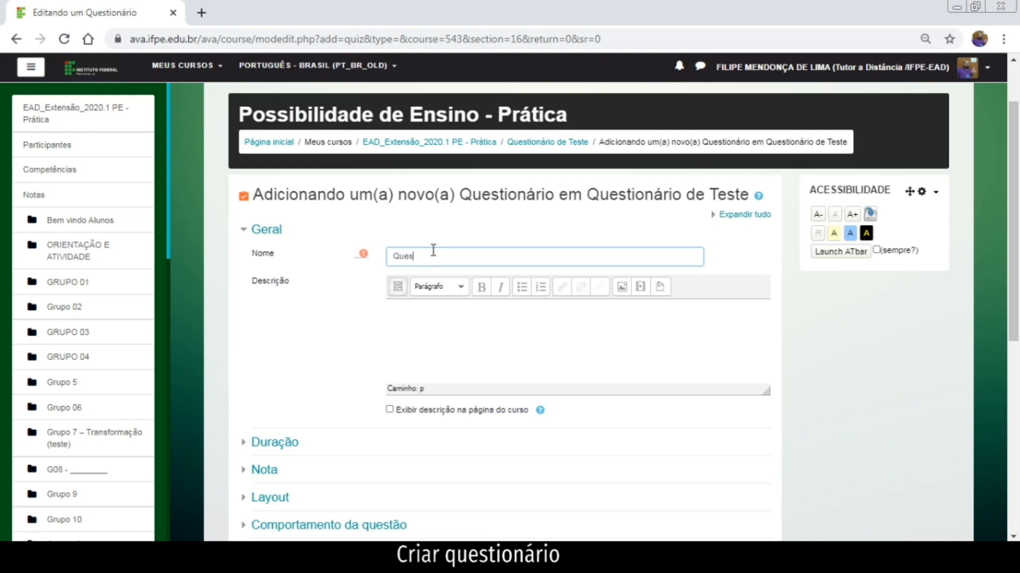
type("tionário de teste")
left_click(452, 346)
type("Qeustionário p")
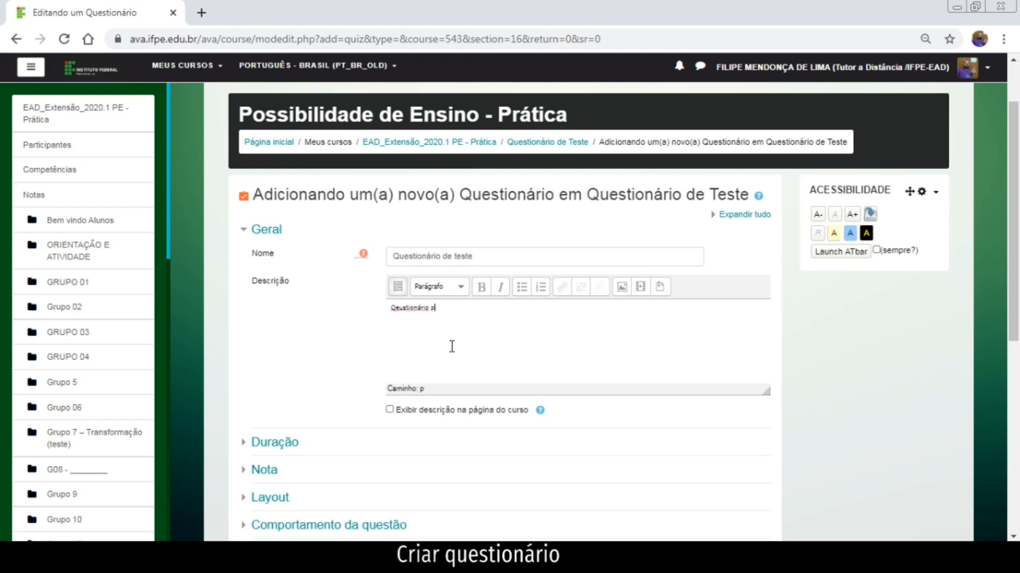
type("ara visualização dos cursistas")
left_click_drag(393, 308, 408, 312)
type("Ques")
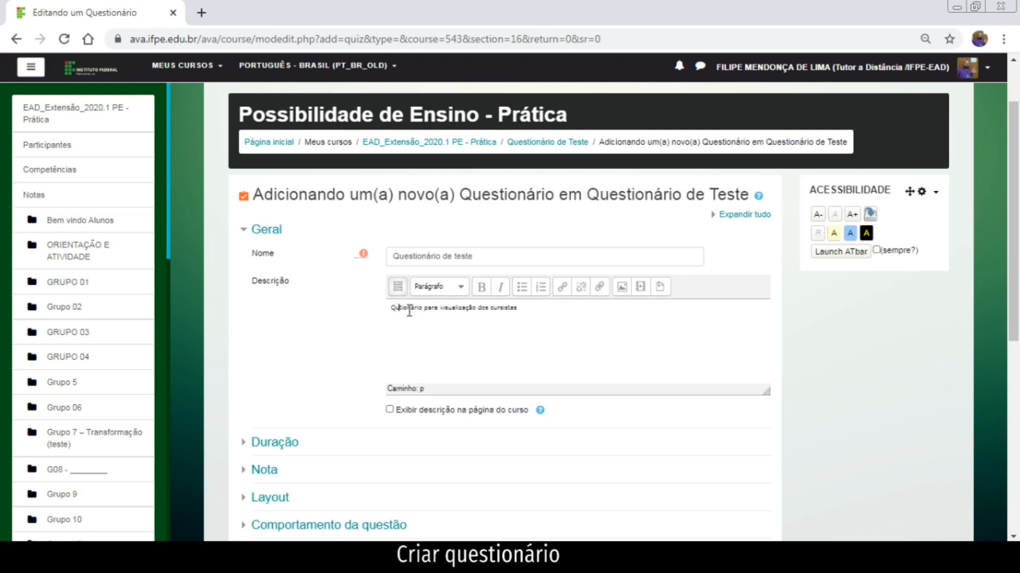
left_click(392, 412)
scroll(388, 414, "down", 1)
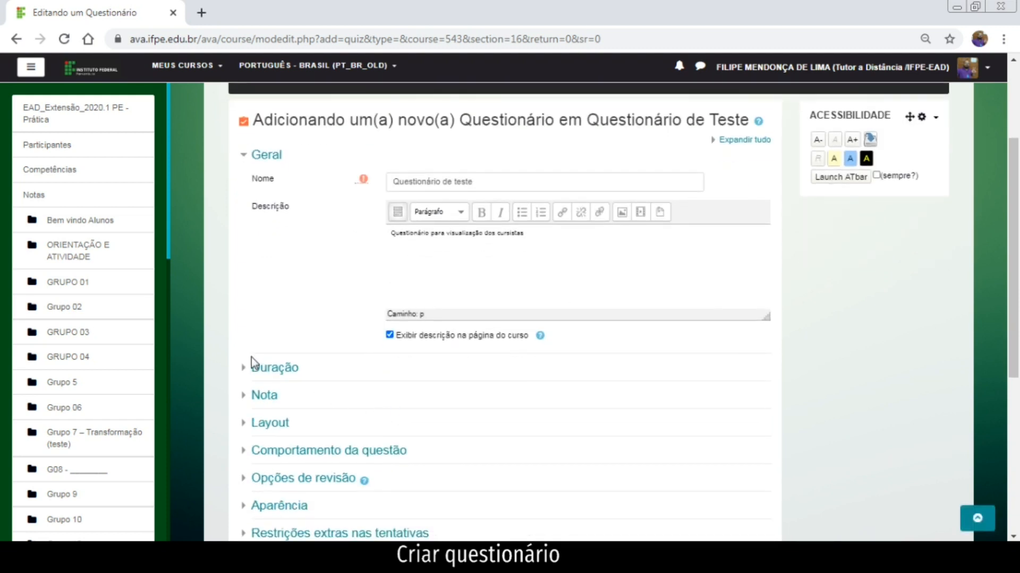
Enable the quiz's opening and closing dates, with closing set to 31 julho 2020.
left_click(251, 372)
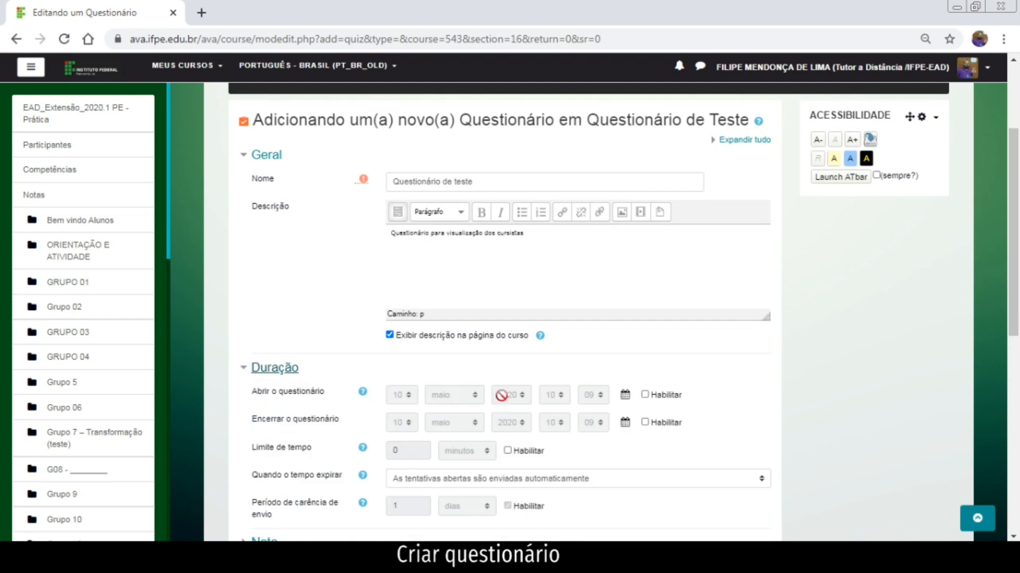
scroll(636, 405, "down", 1)
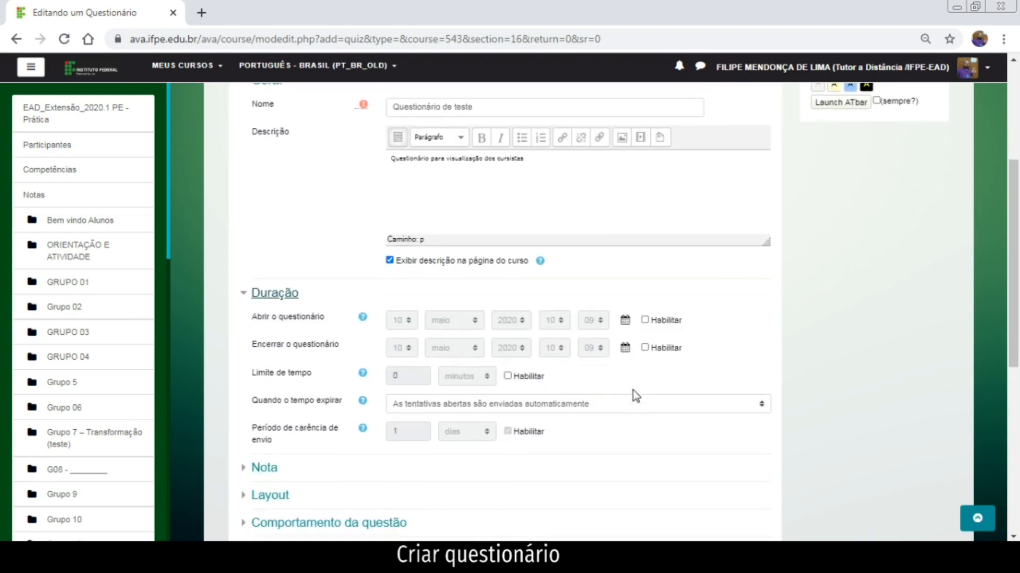
left_click(645, 320)
left_click(644, 348)
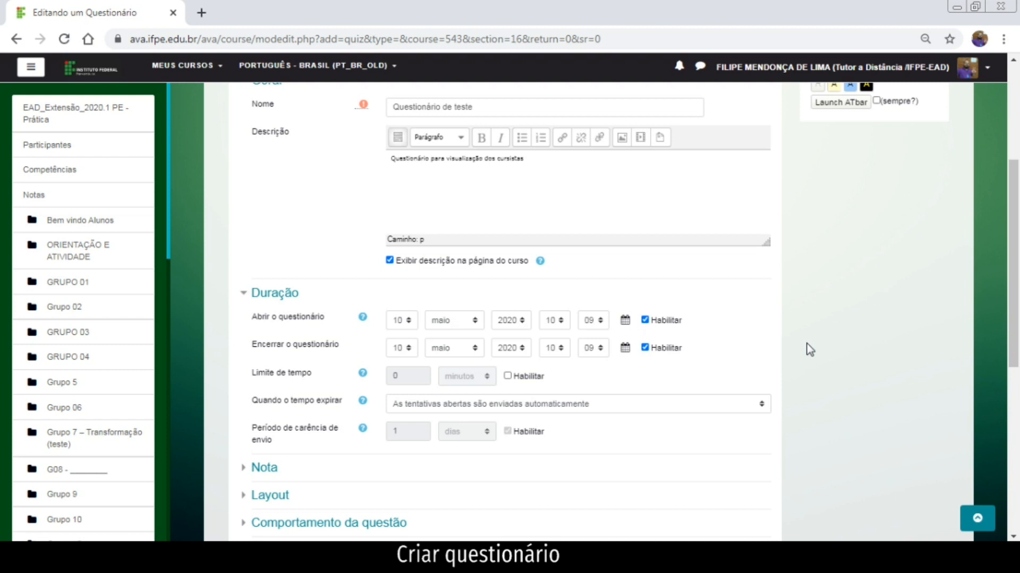
left_click(403, 350)
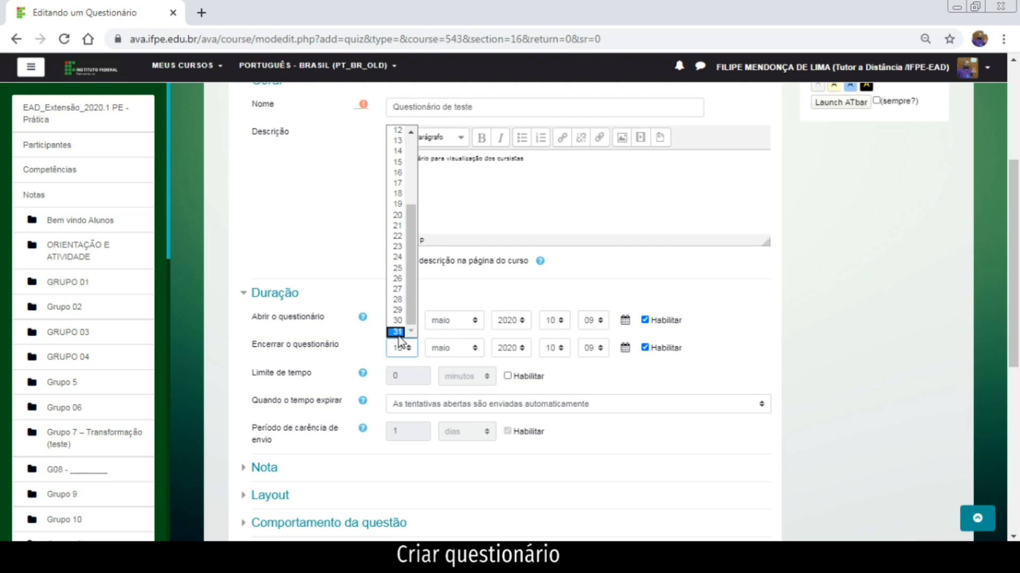
key("Return")
left_click(458, 349)
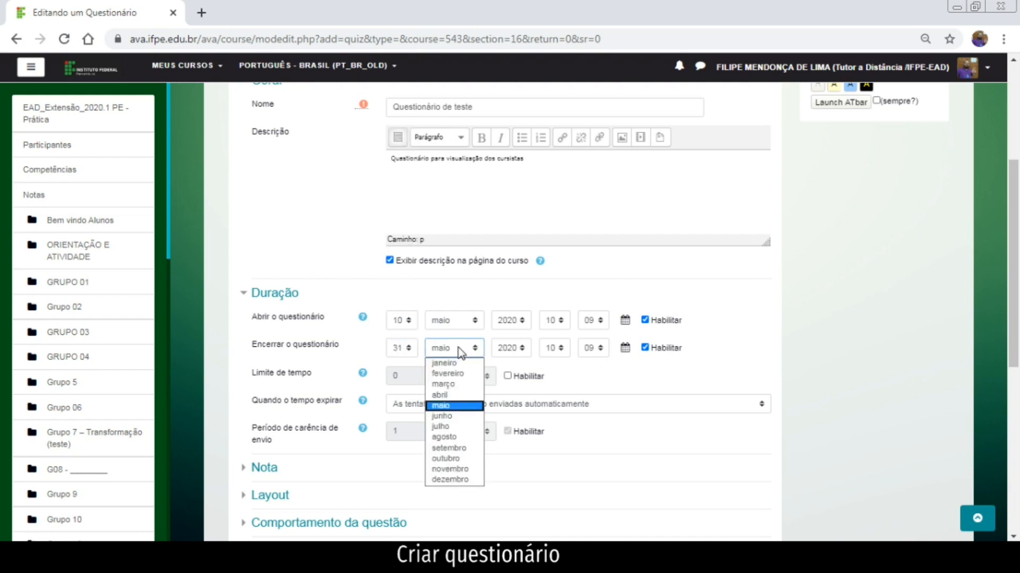
left_click(462, 428)
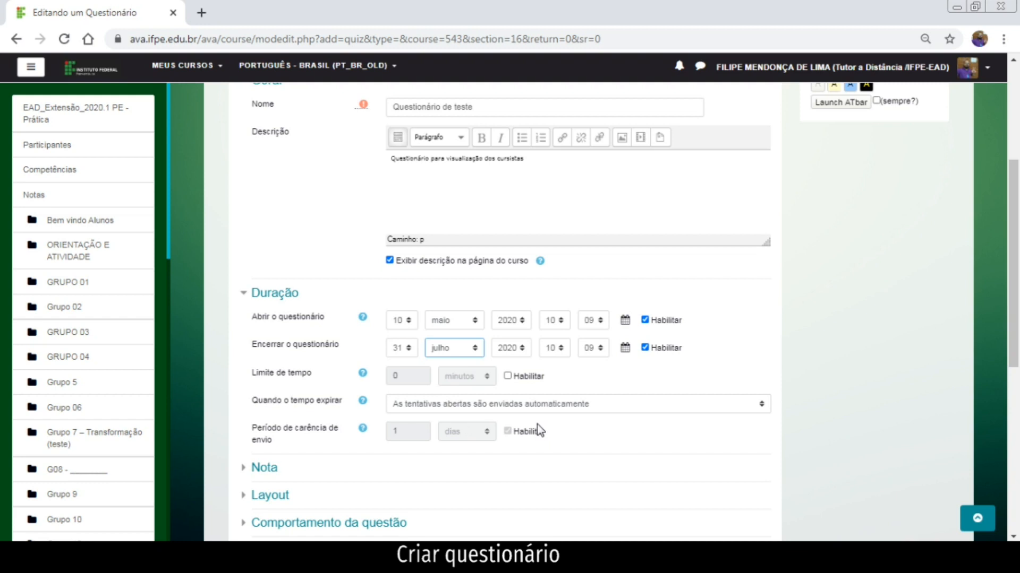
Enable a 2-hour time limit for the quiz.
left_click(507, 377)
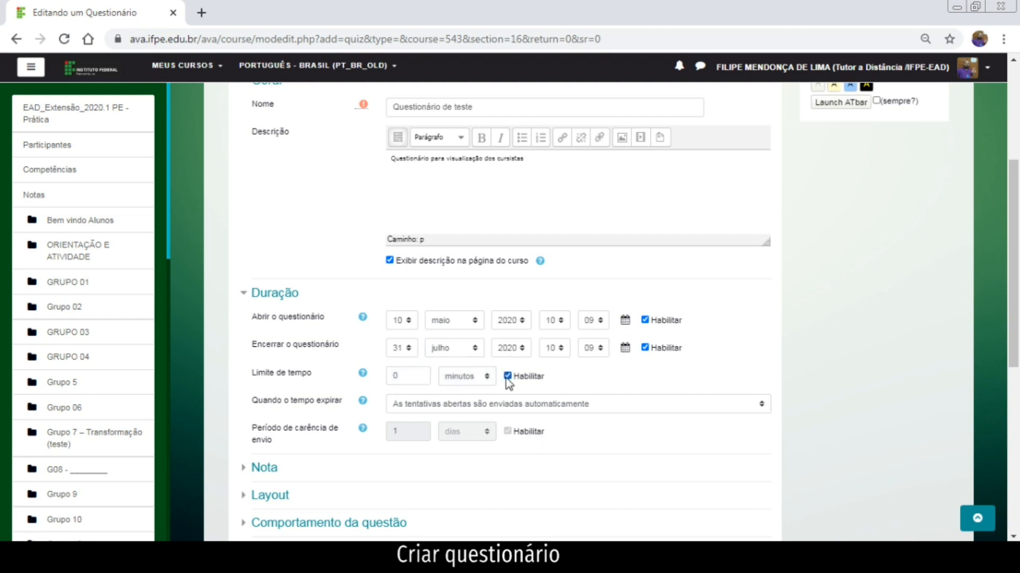
double_click(396, 375)
type("2")
left_click(466, 375)
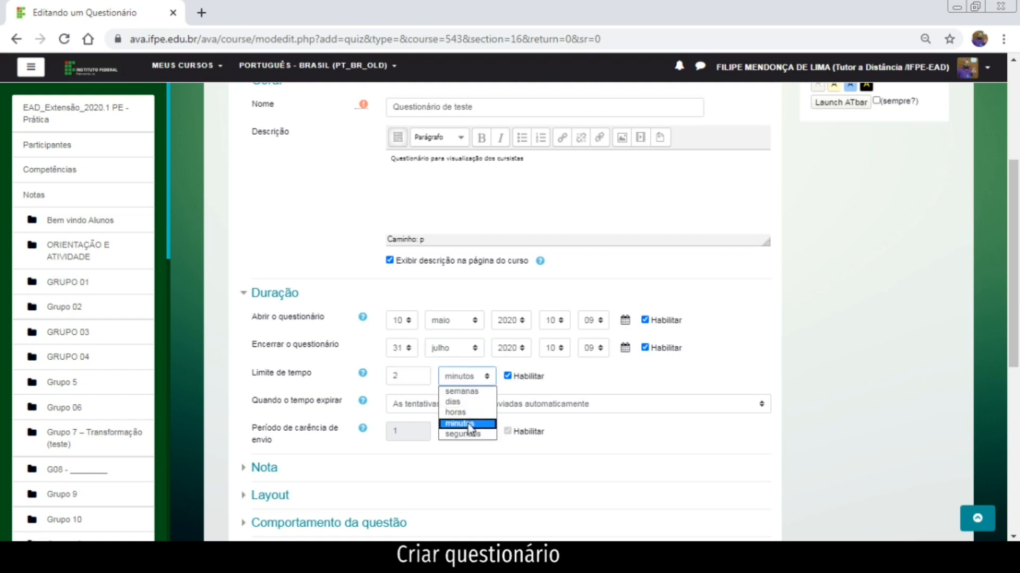
left_click(467, 413)
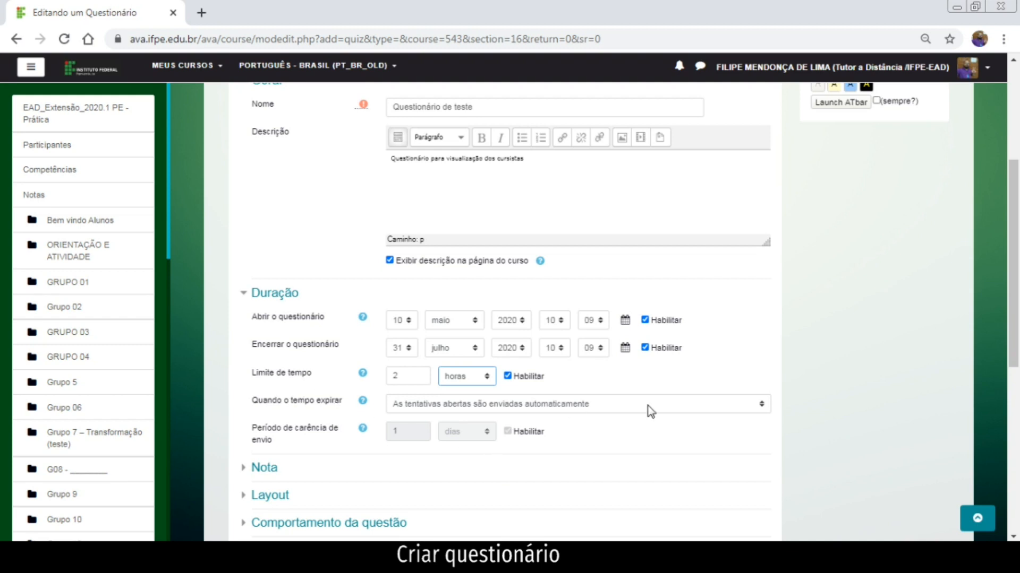
Have open attempts submitted automatically when the time expires.
left_click(747, 412)
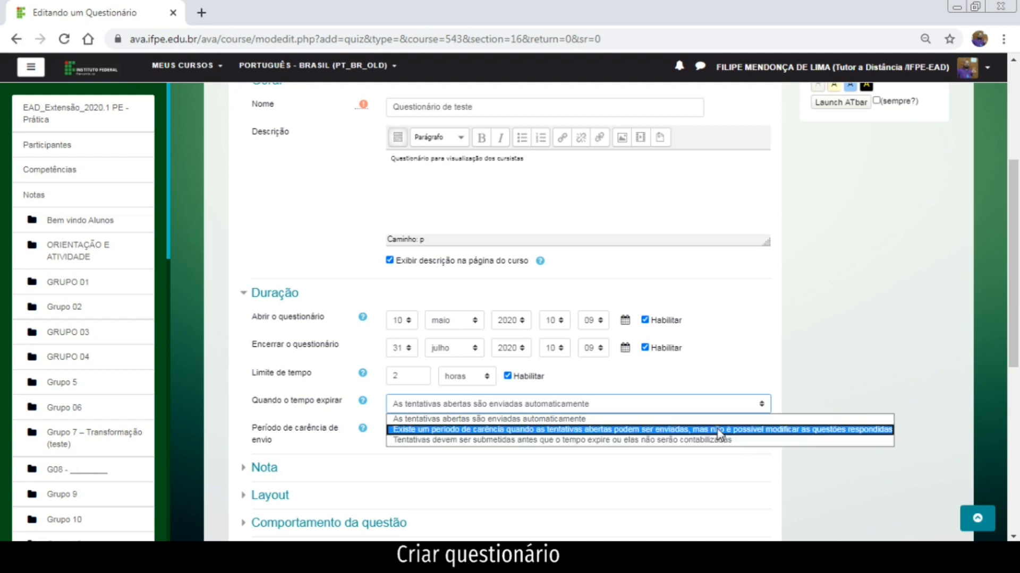
left_click(720, 430)
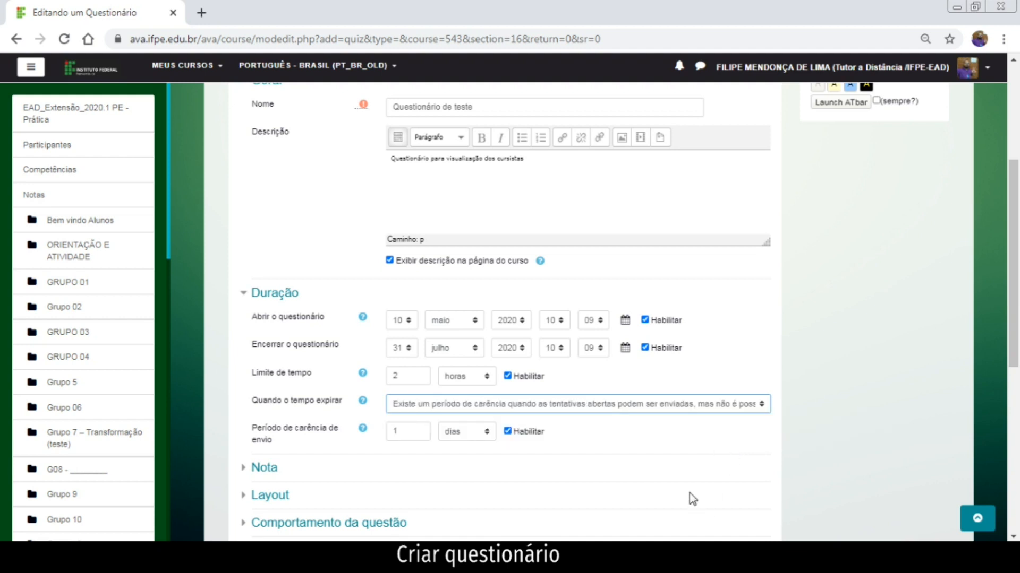
left_click(713, 408)
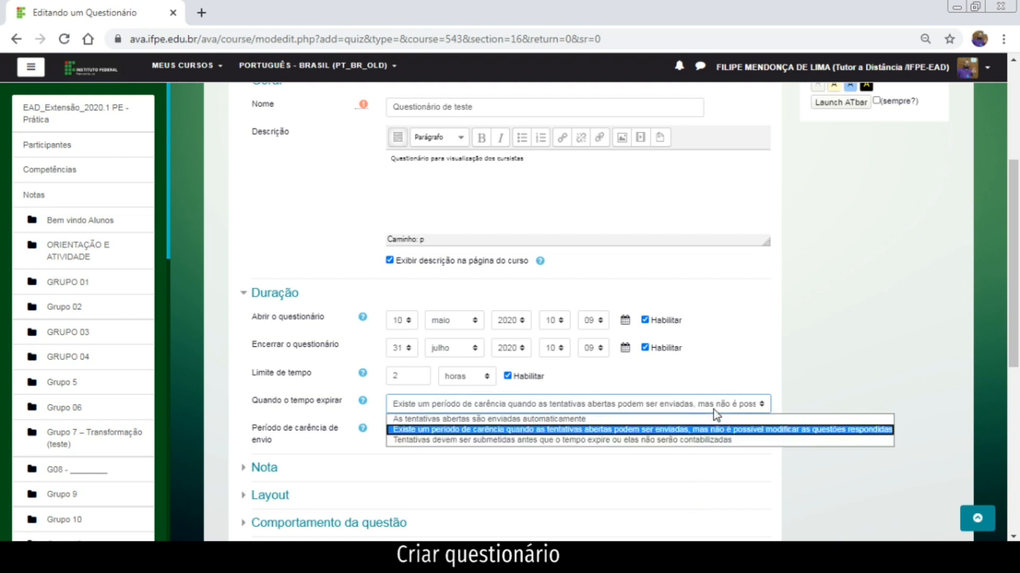
left_click(712, 410)
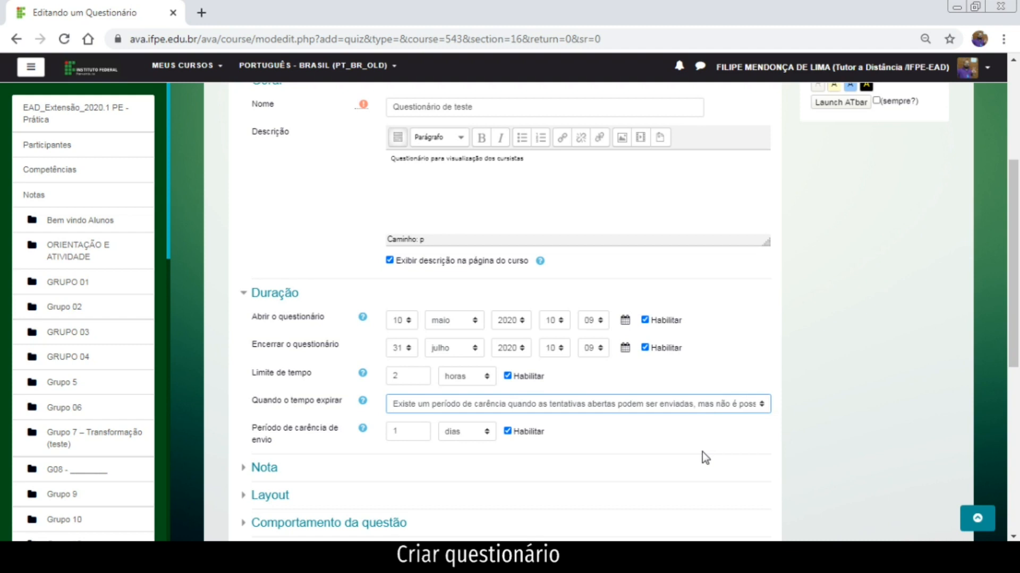
left_click(462, 433)
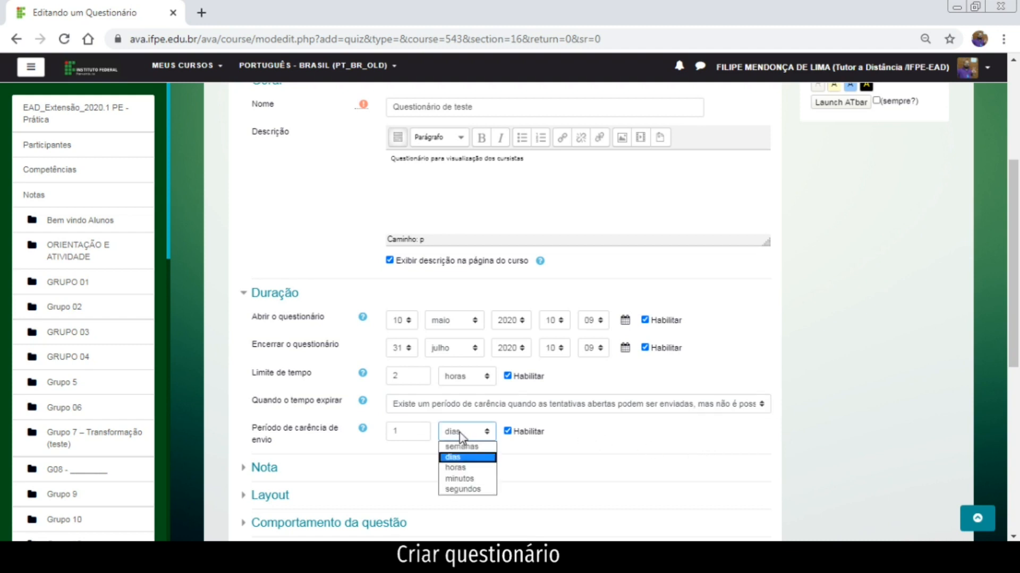
left_click(466, 468)
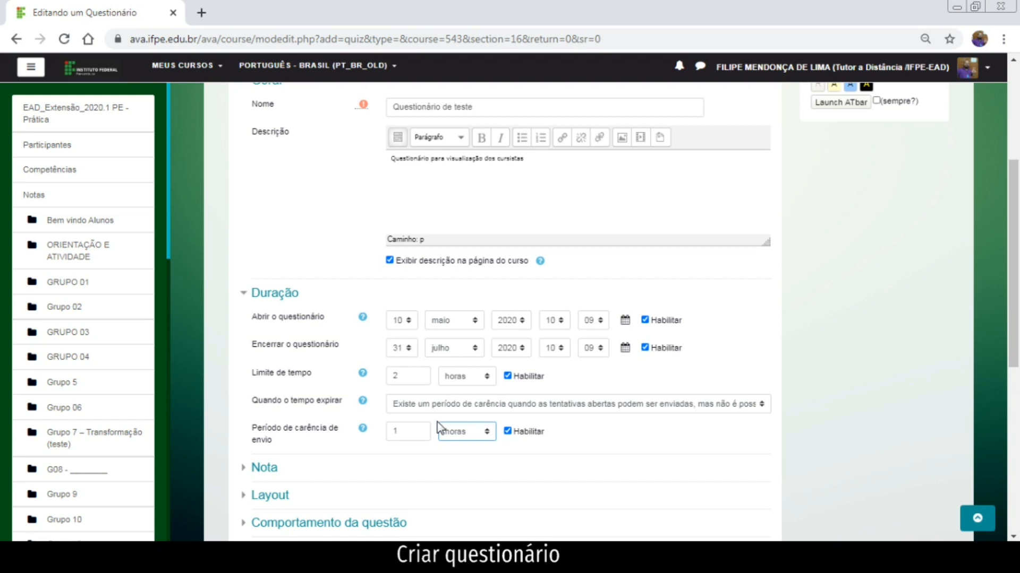
left_click(447, 409)
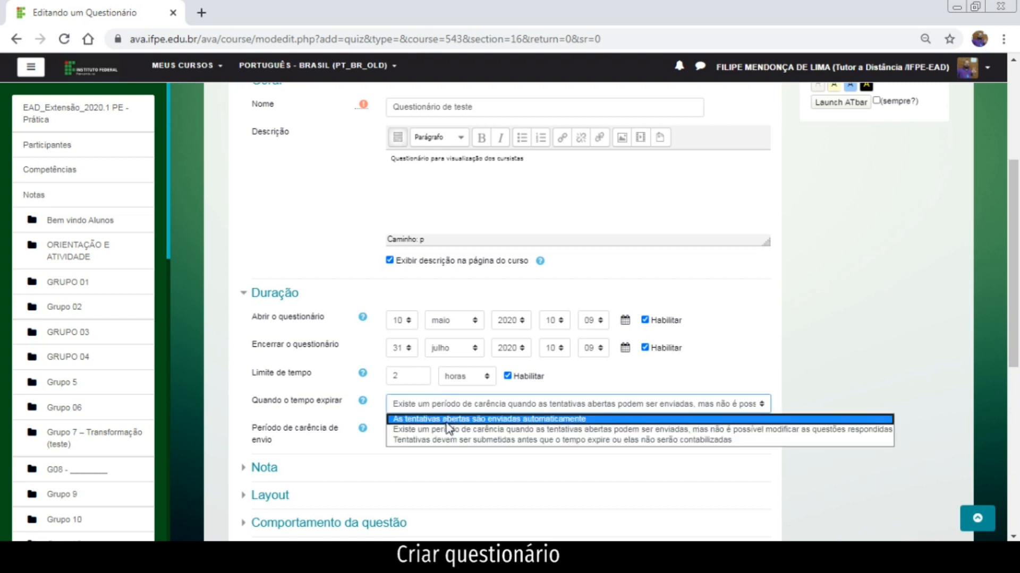
left_click(445, 420)
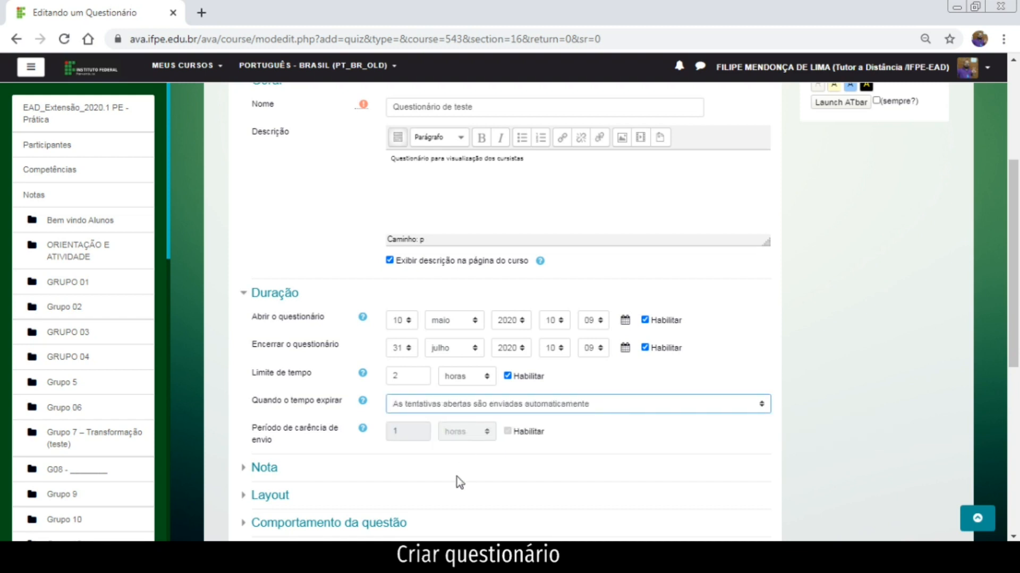
scroll(432, 457, "down", 3)
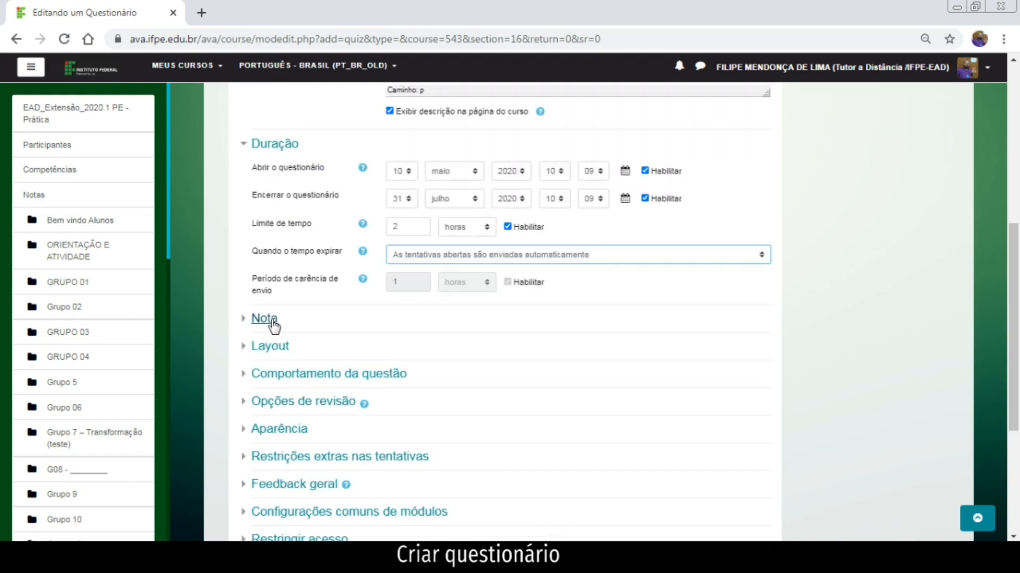
left_click(270, 321)
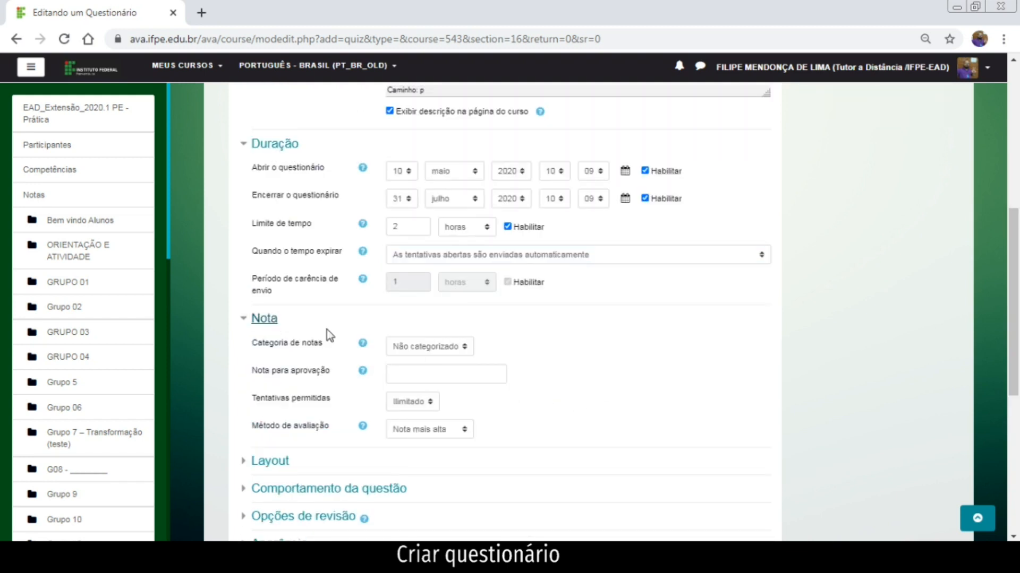
Keep attempts at Ilimitado and grading at Nota mais alta, and reveal the Layout settings.
scroll(414, 354, "down", 2)
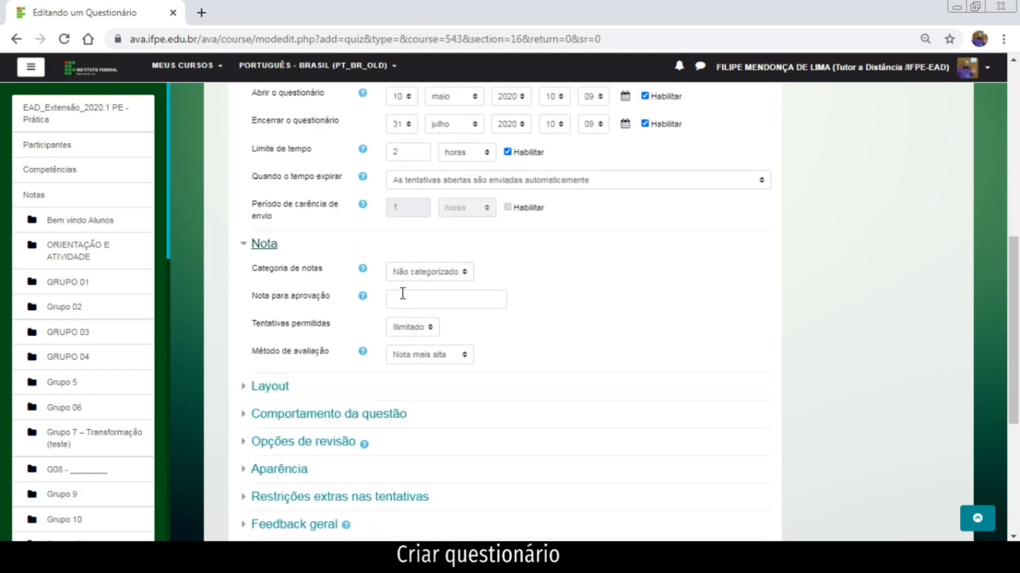
left_click(425, 327)
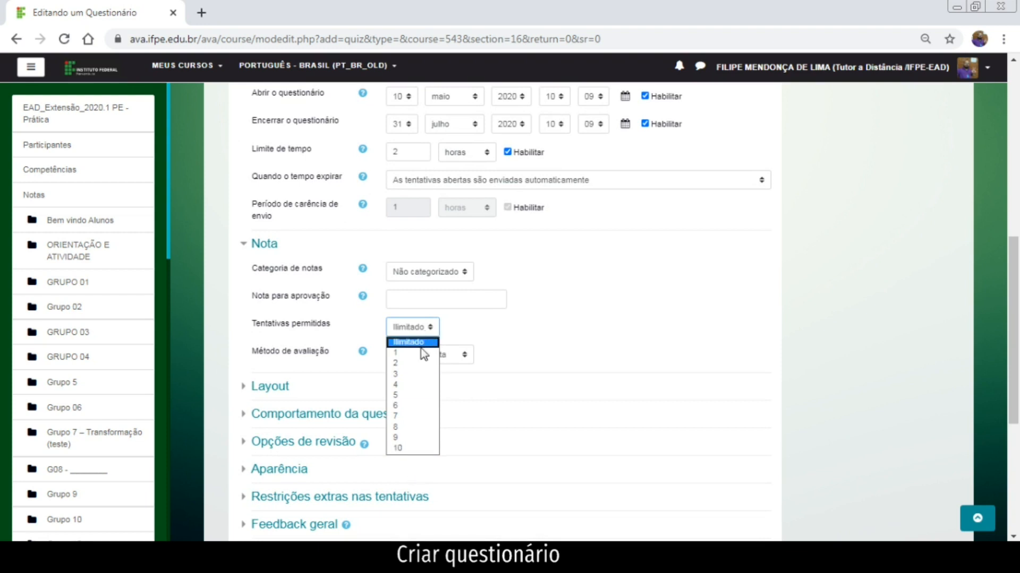
left_click(422, 348)
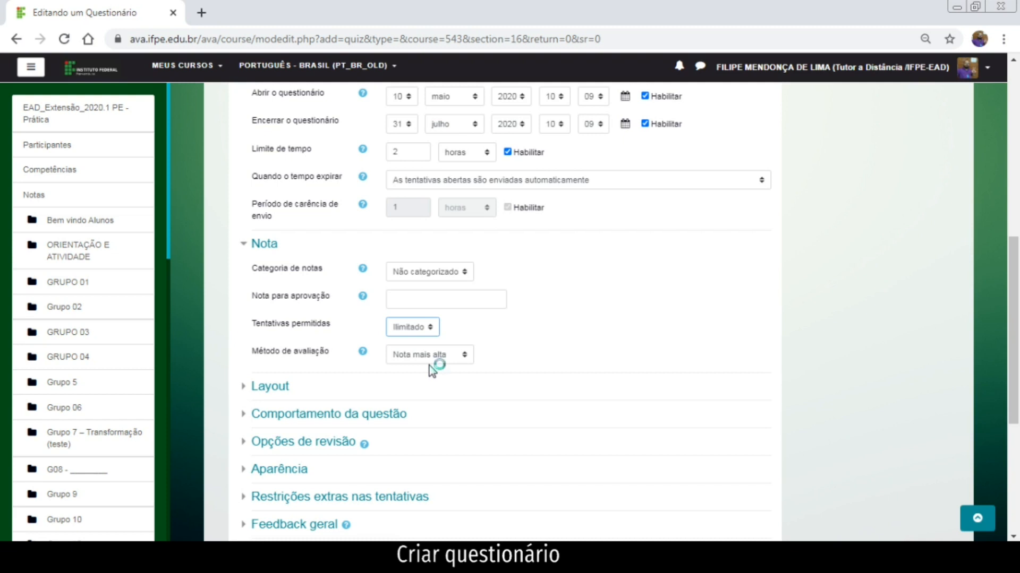
left_click(428, 354)
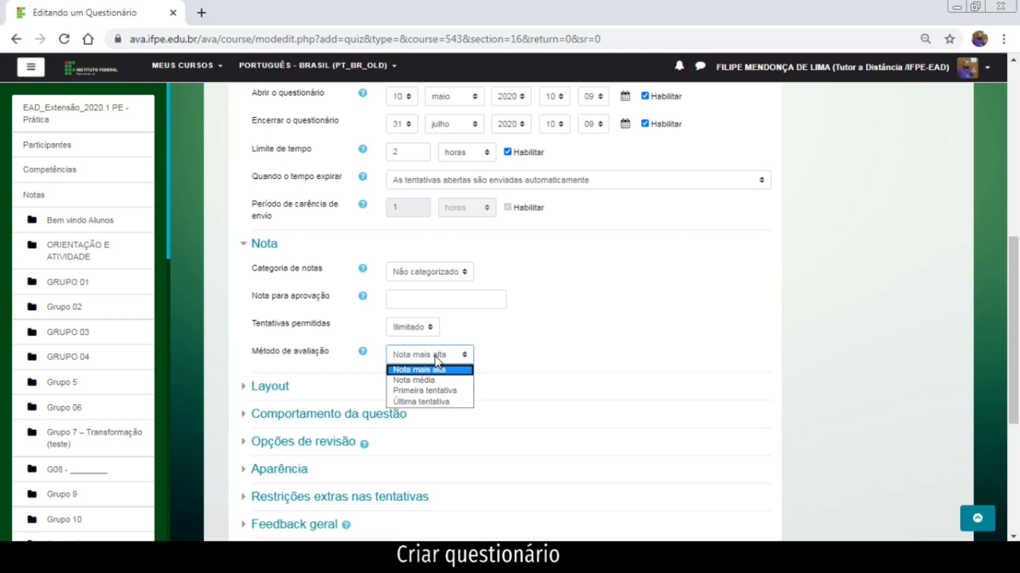
left_click(441, 380)
left_click(443, 353)
left_click(434, 372)
left_click(271, 387)
scroll(461, 412, "down", 3)
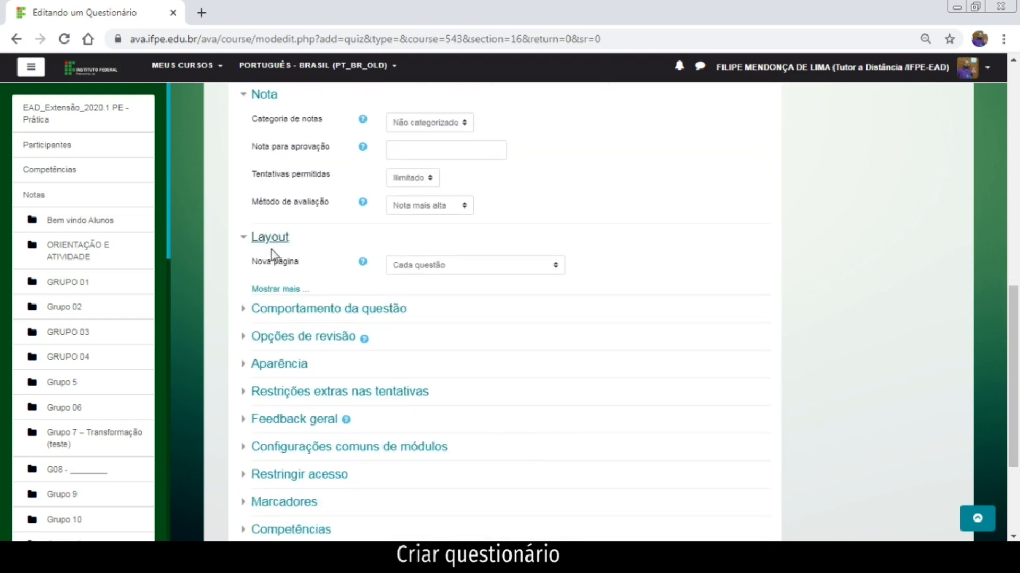
Keep a new page for every question with free navigation, and expand Comportamento da questão.
left_click(497, 271)
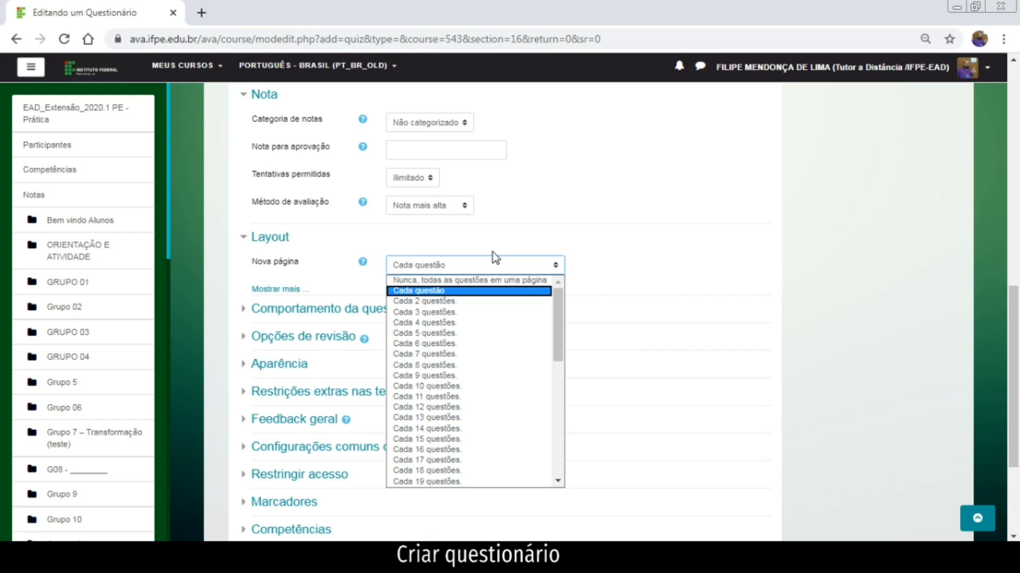
left_click(518, 247)
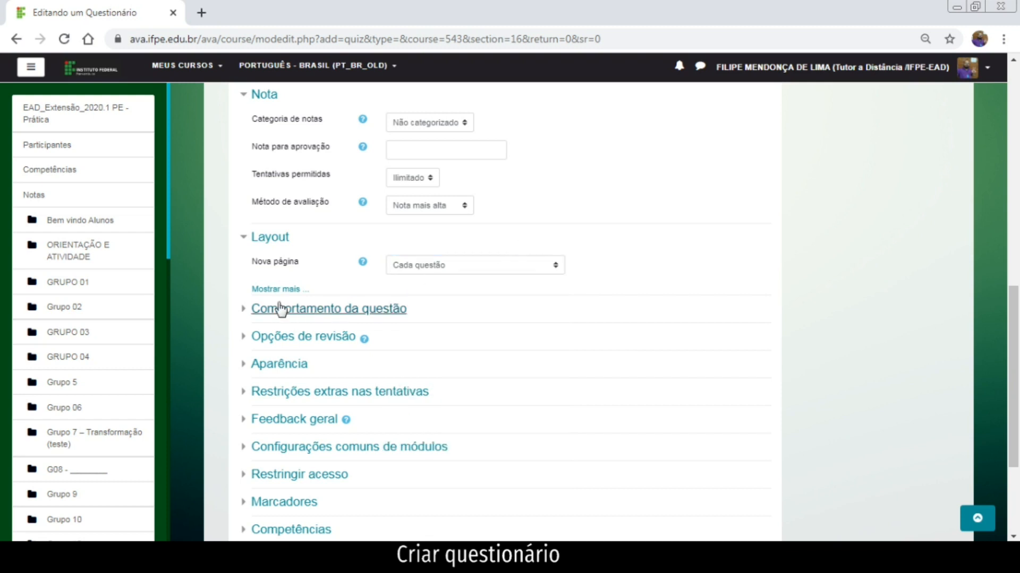
left_click(292, 290)
left_click(419, 294)
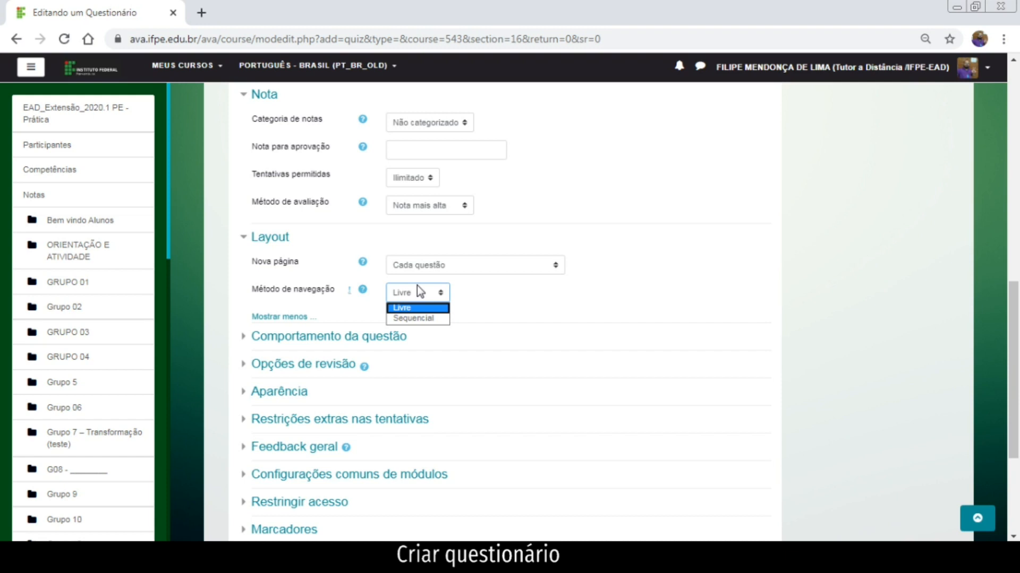
left_click(417, 291)
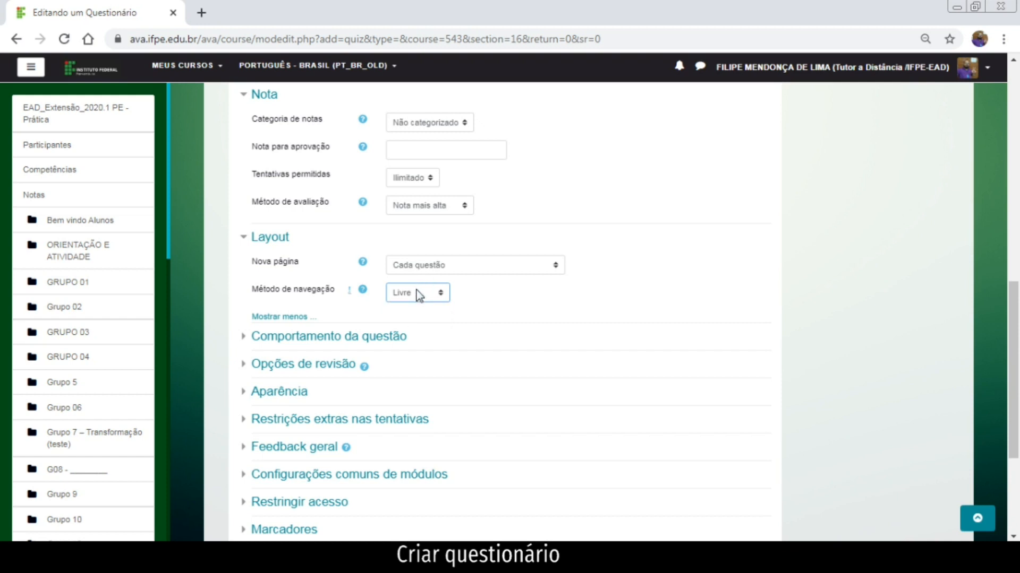
left_click(392, 339)
scroll(446, 381, "down", 1)
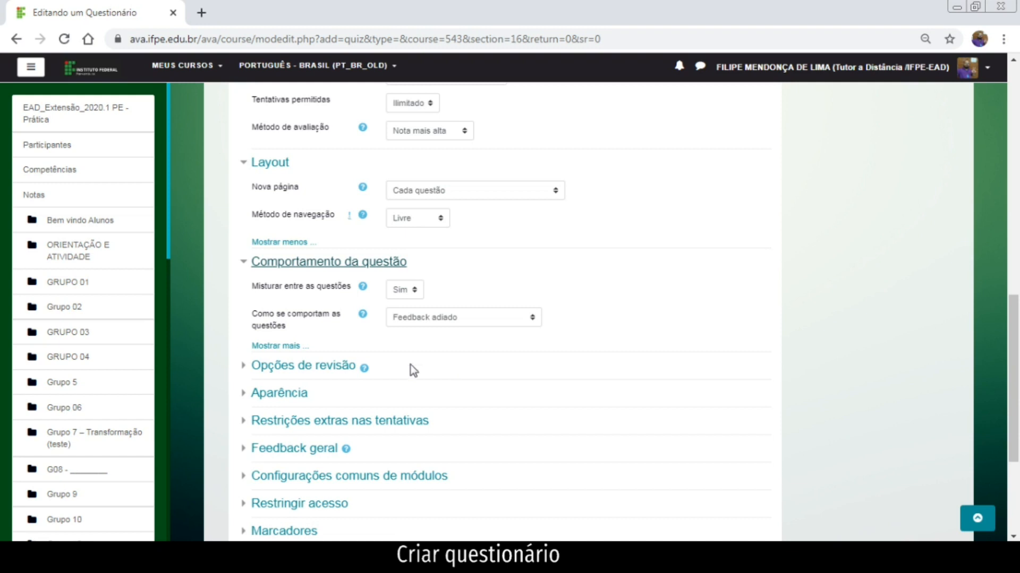
Keep Feedback adiado with all behaviour options shown, and expand Opções de revisão.
left_click(265, 346)
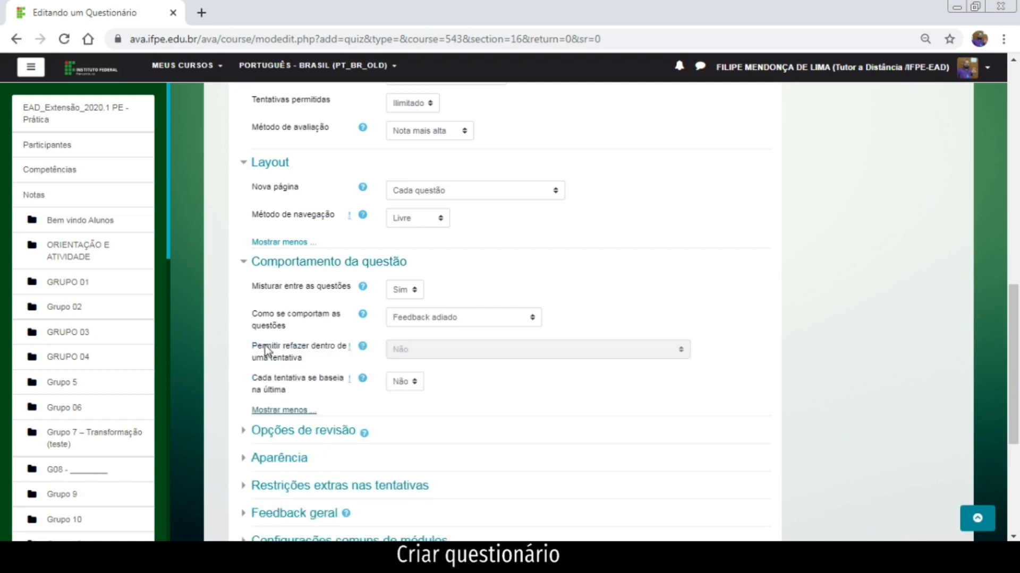
left_click(509, 320)
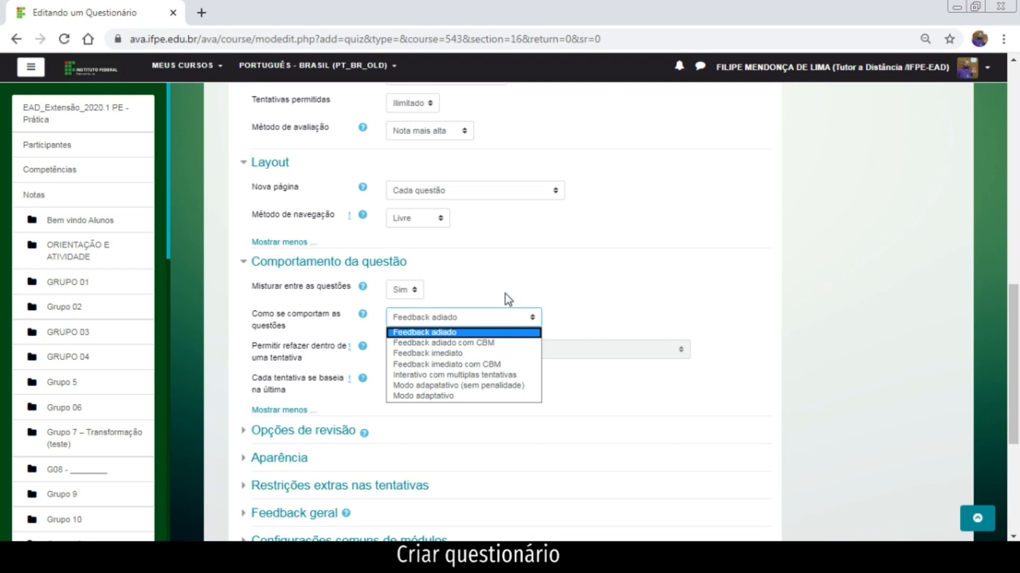
left_click(506, 293)
scroll(482, 326, "down", 4)
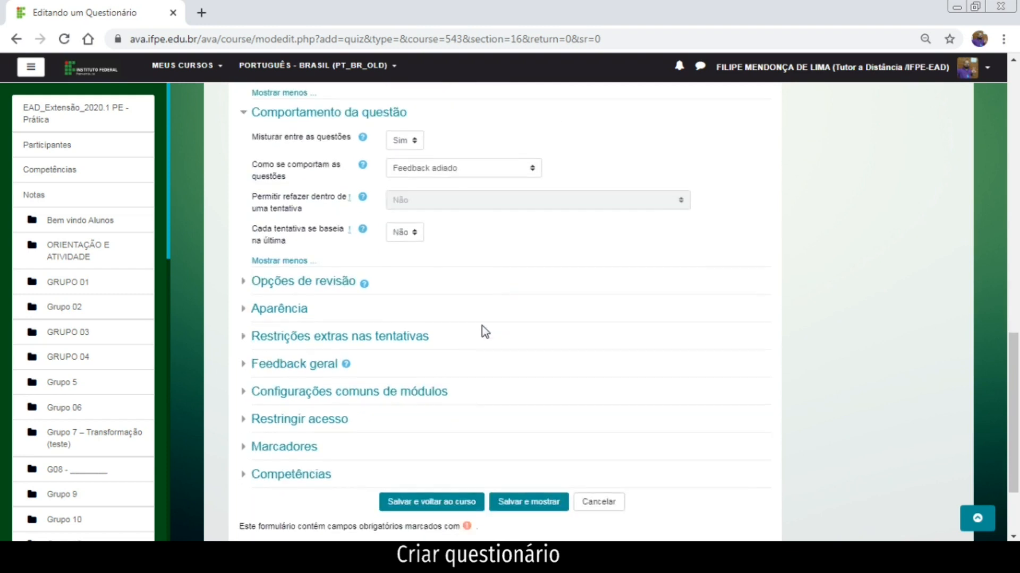
left_click(333, 209)
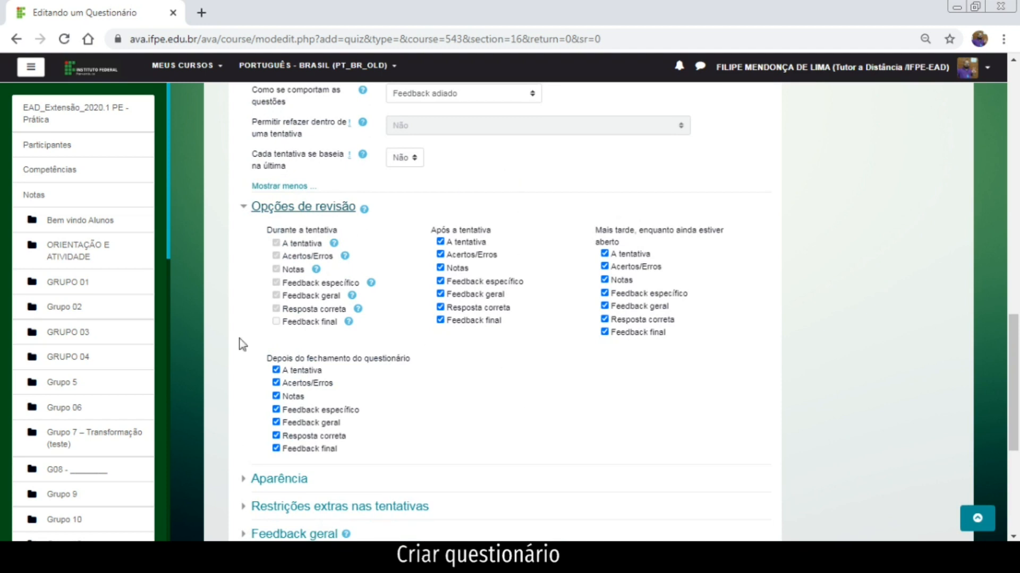
Under Após a tentativa, keep the attempt and marks shown but untick Resposta correta.
left_click(440, 242)
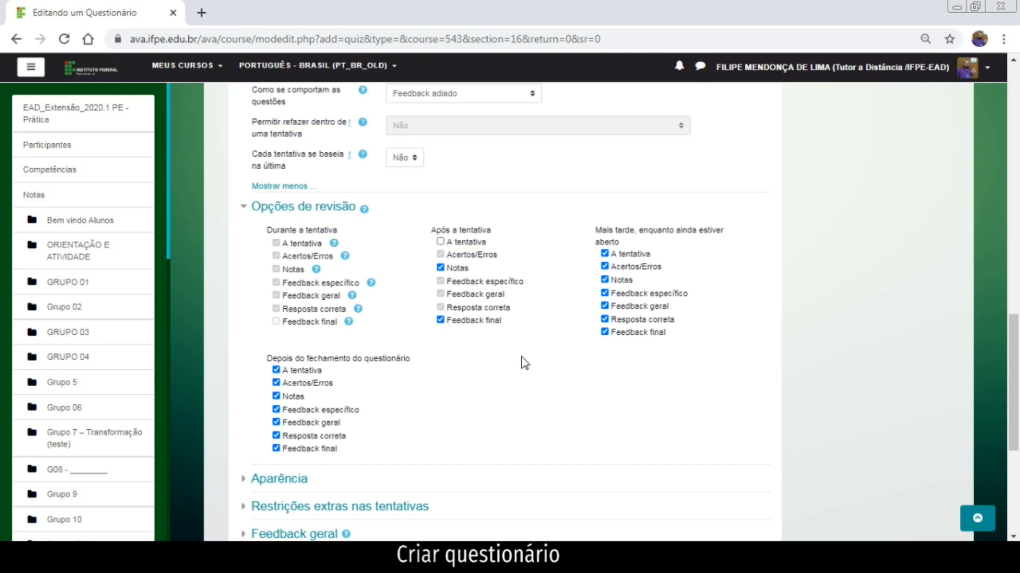
left_click(440, 243)
left_click(439, 254)
left_click(441, 307)
Untick Resposta correta under Mais tarde and expand the Aparência section.
scroll(648, 370, "up", 8)
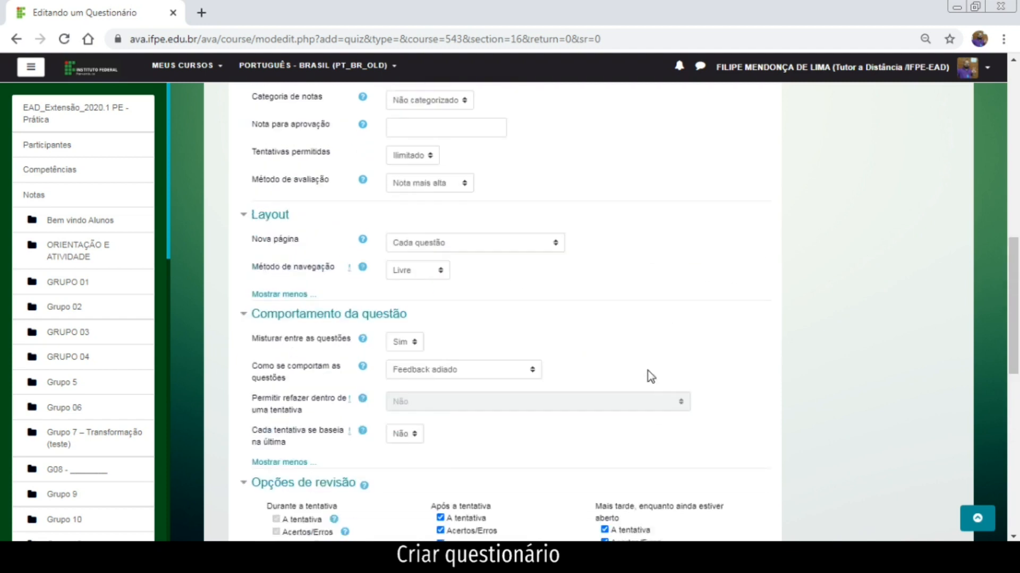
scroll(425, 191, "down", 8)
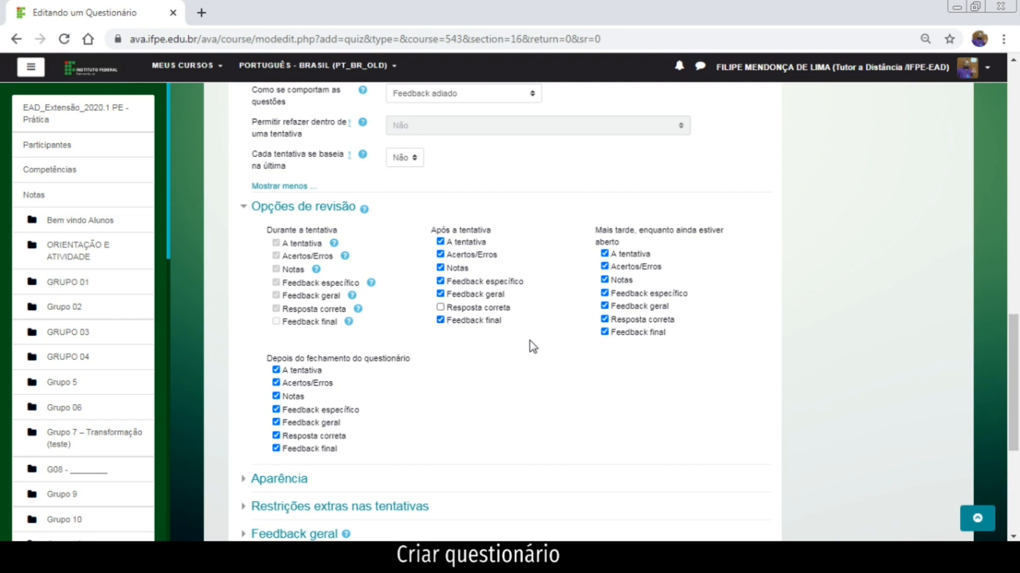
left_click(605, 320)
scroll(415, 429, "down", 2)
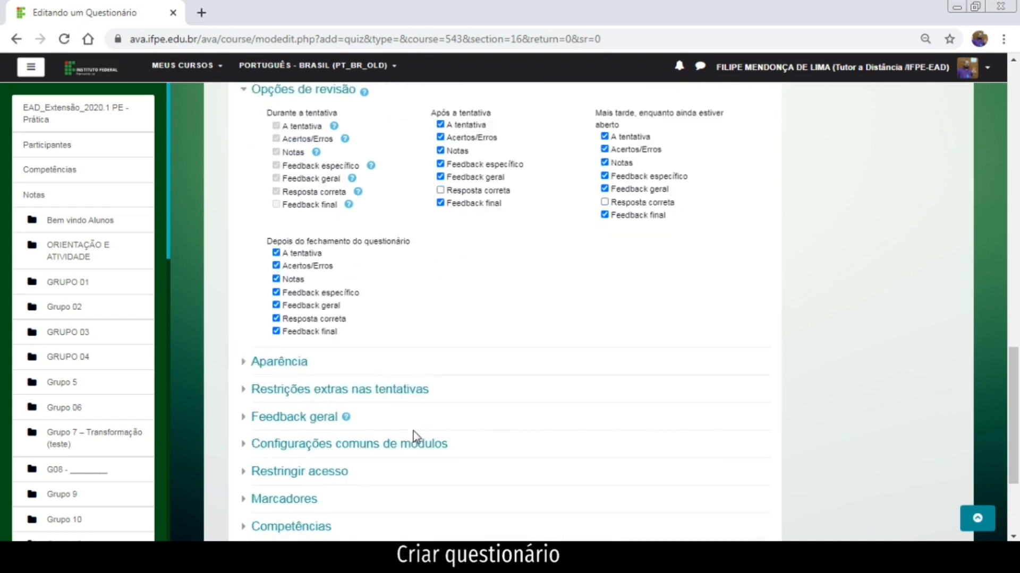
scroll(415, 436, "down", 1)
left_click(298, 331)
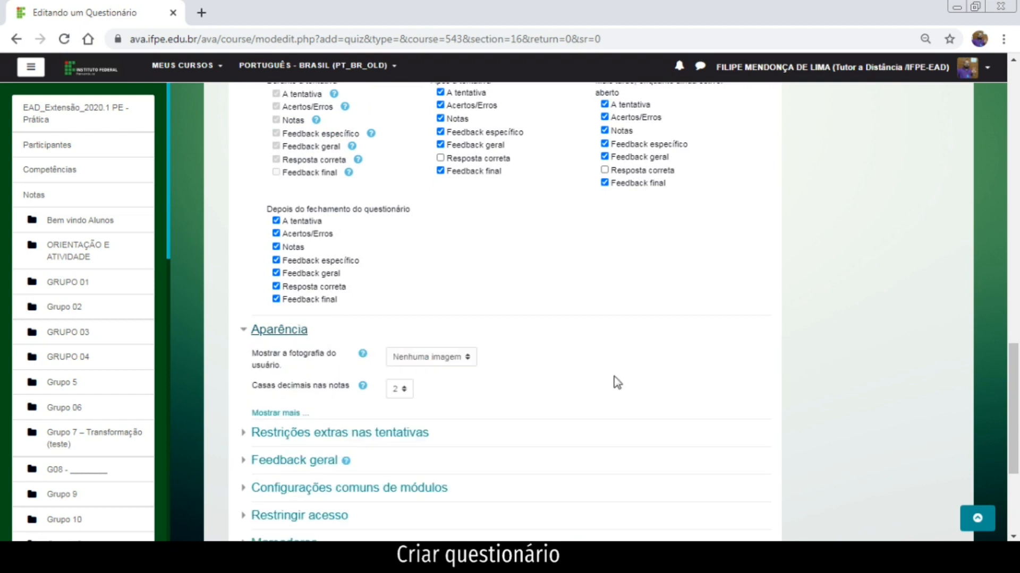
Show all Aparência settings and keep Mostrar blocos durante as tentativas at Não.
scroll(616, 382, "down", 1)
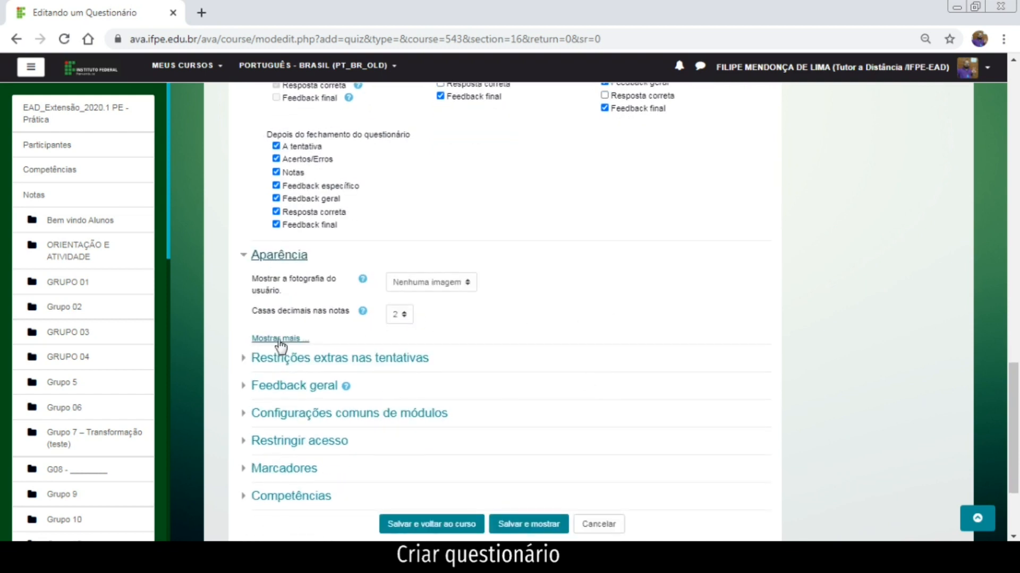
left_click(300, 340)
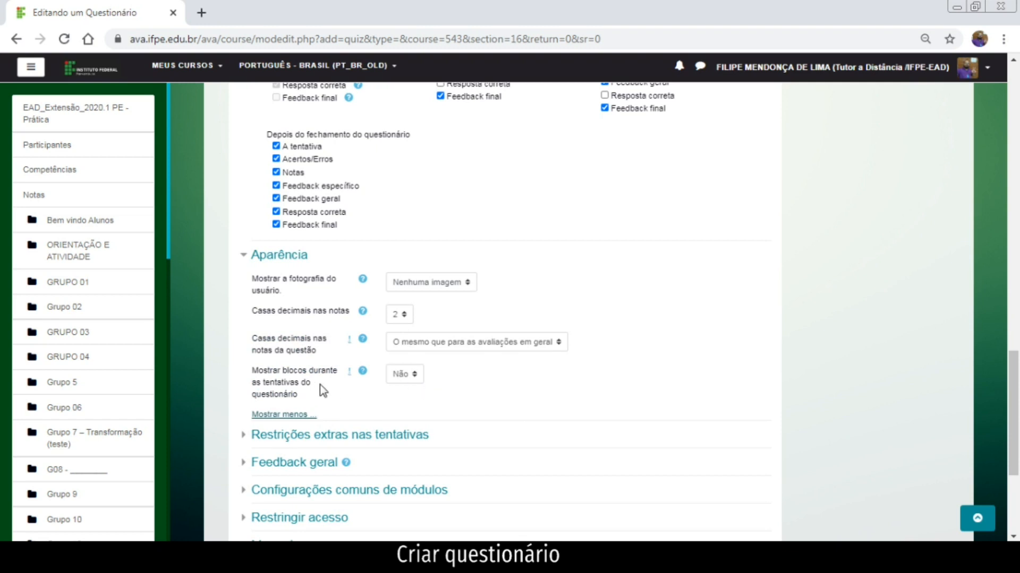
left_click(414, 378)
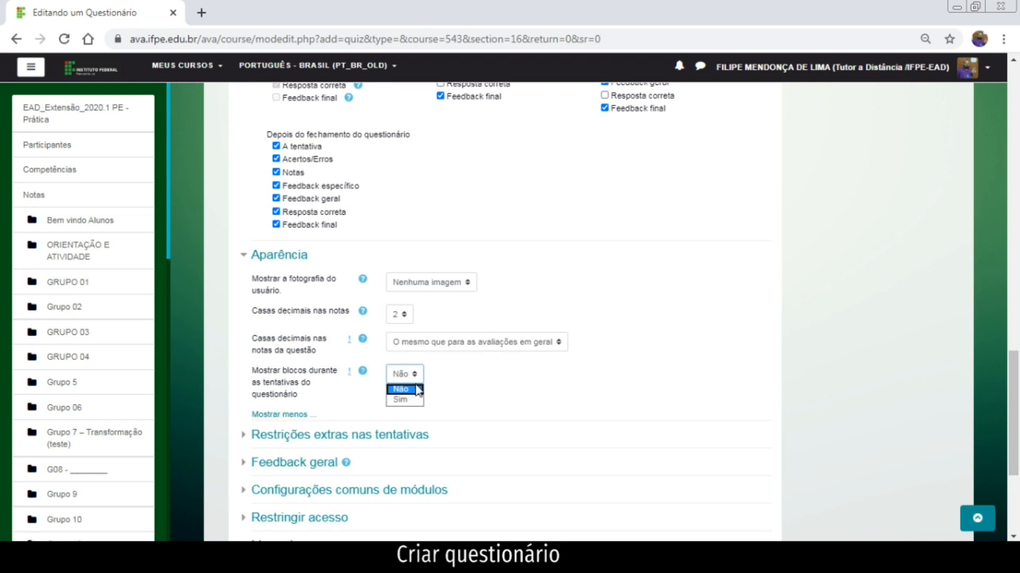
scroll(404, 393, "down", 2)
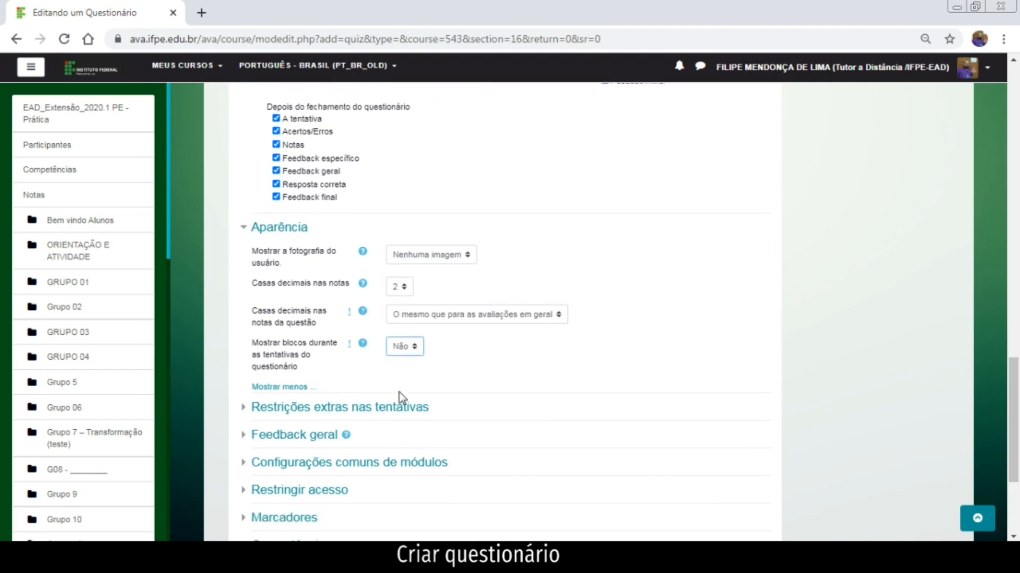
Expand the extra attempt restrictions and the Feedback geral section with its 100% and 0% boundaries.
left_click(420, 366)
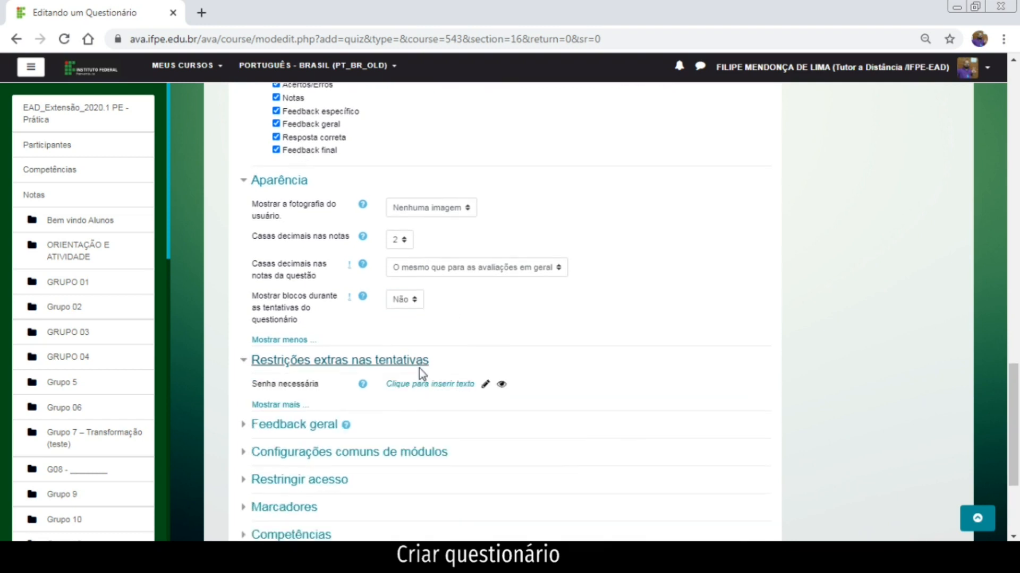
scroll(421, 375, "down", 2)
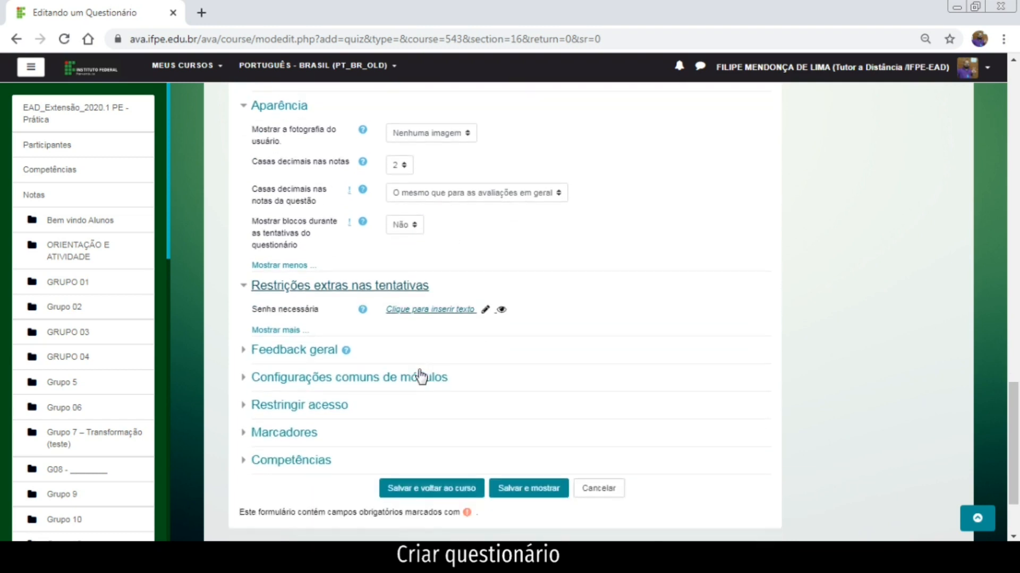
left_click(295, 331)
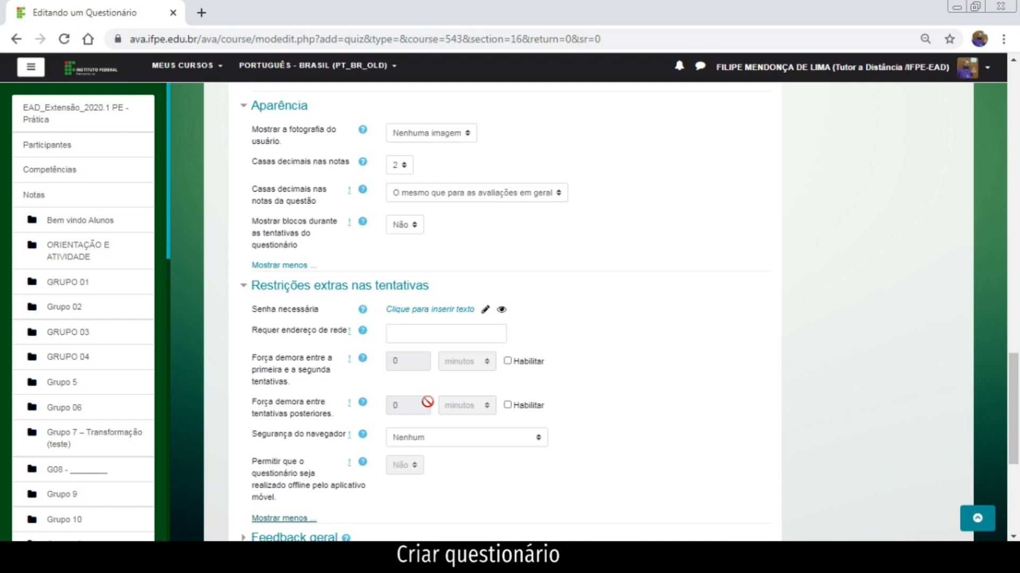
scroll(516, 406, "down", 1)
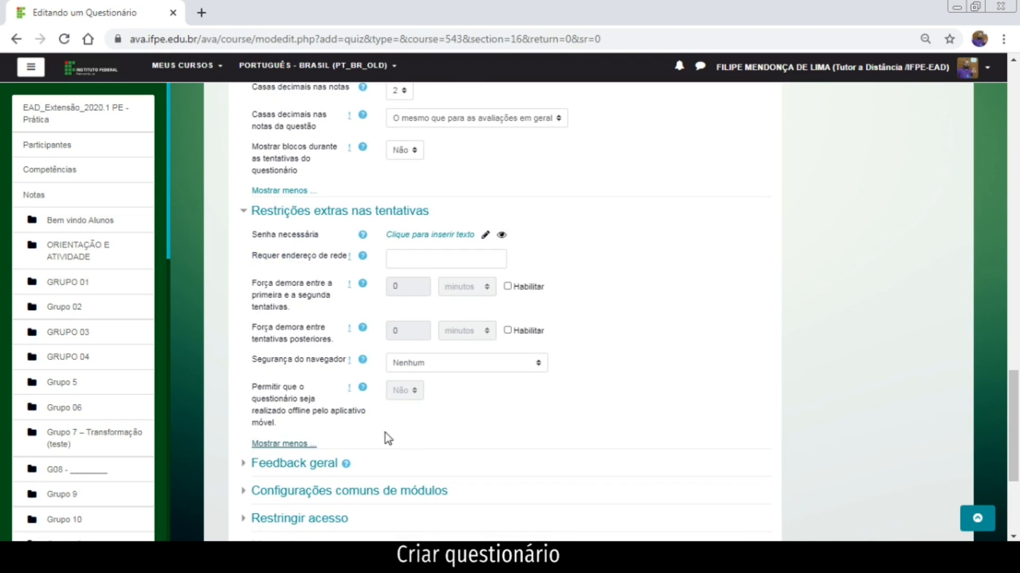
scroll(382, 438, "down", 1)
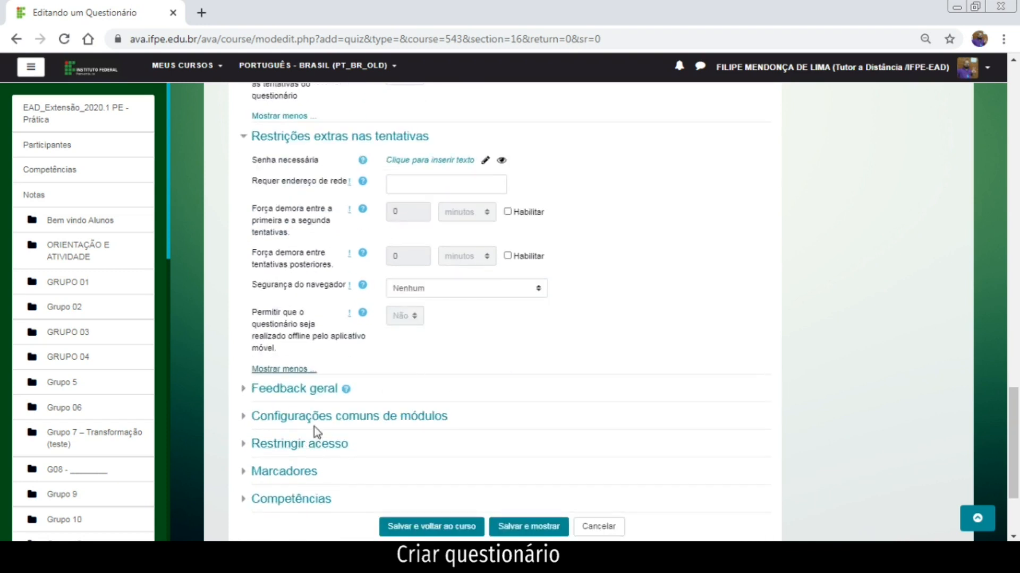
left_click(310, 390)
scroll(351, 419, "down", 3)
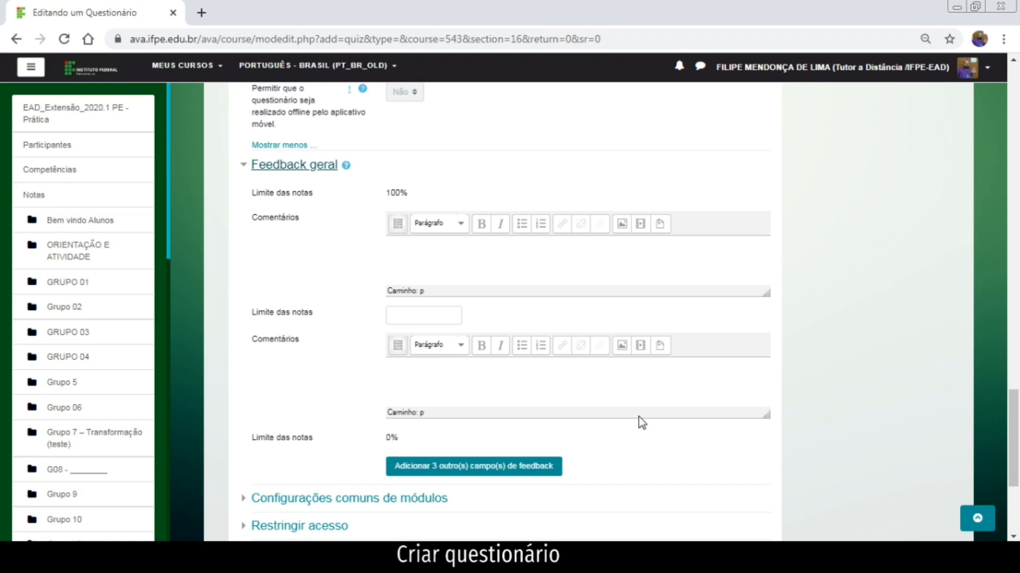
Enter 80% as the second Limite das notas in Feedback geral.
left_click(457, 261)
left_click(438, 318)
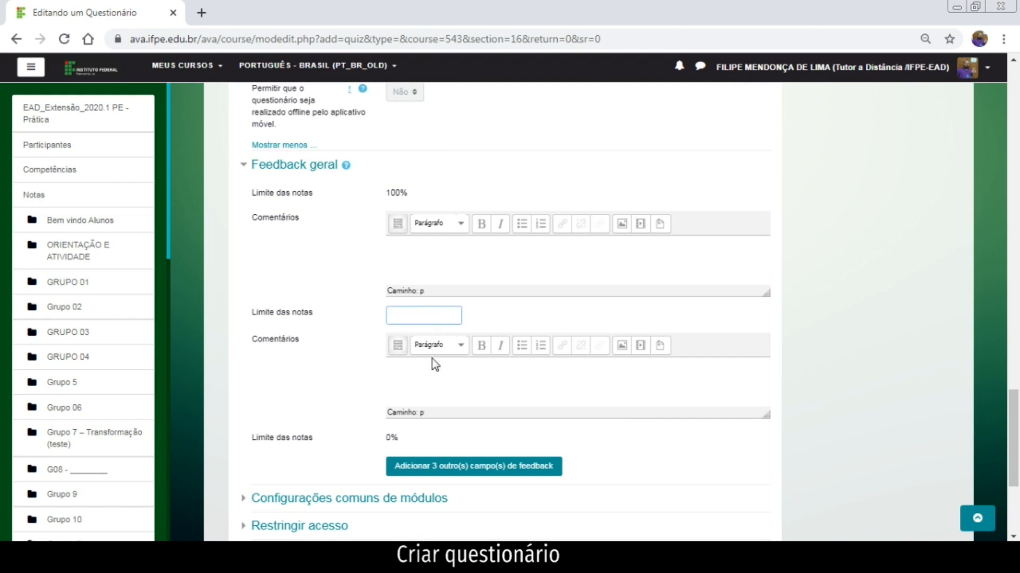
type("80%")
left_click(457, 384)
key("ctrl+minus")
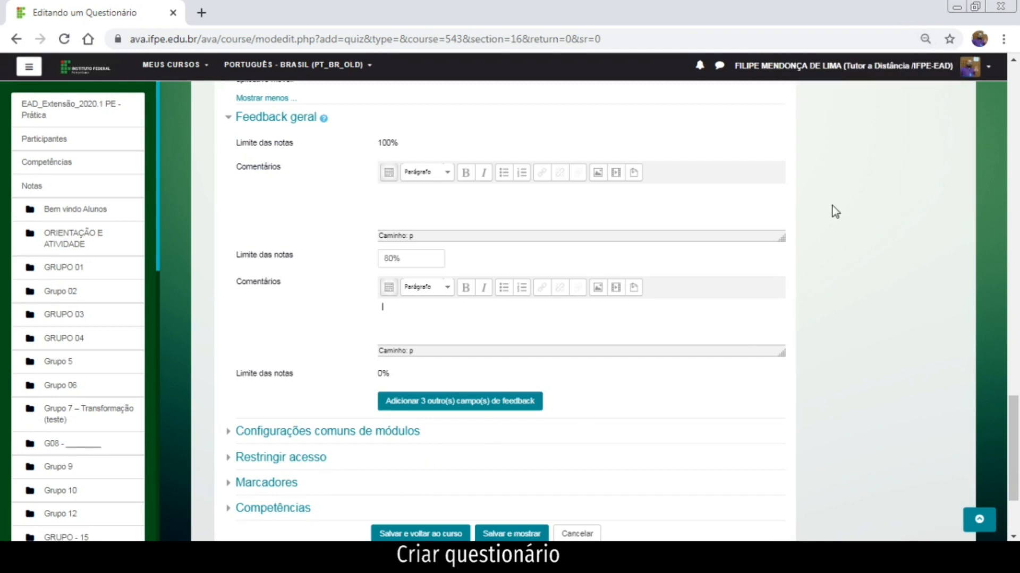
key("ctrl+plus")
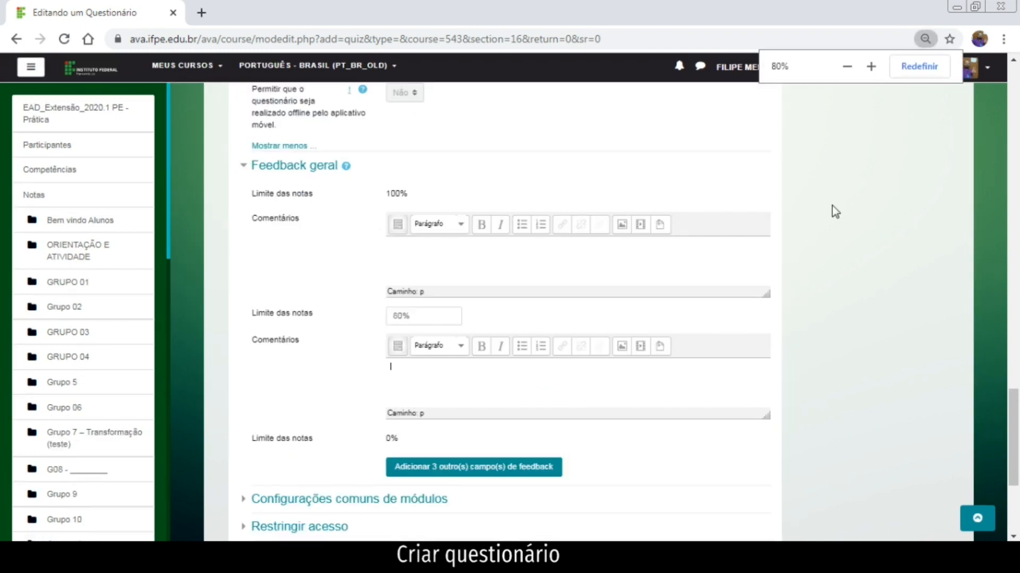
key("ctrl+minus")
key("ctrl+minus")
key("ctrl+plus")
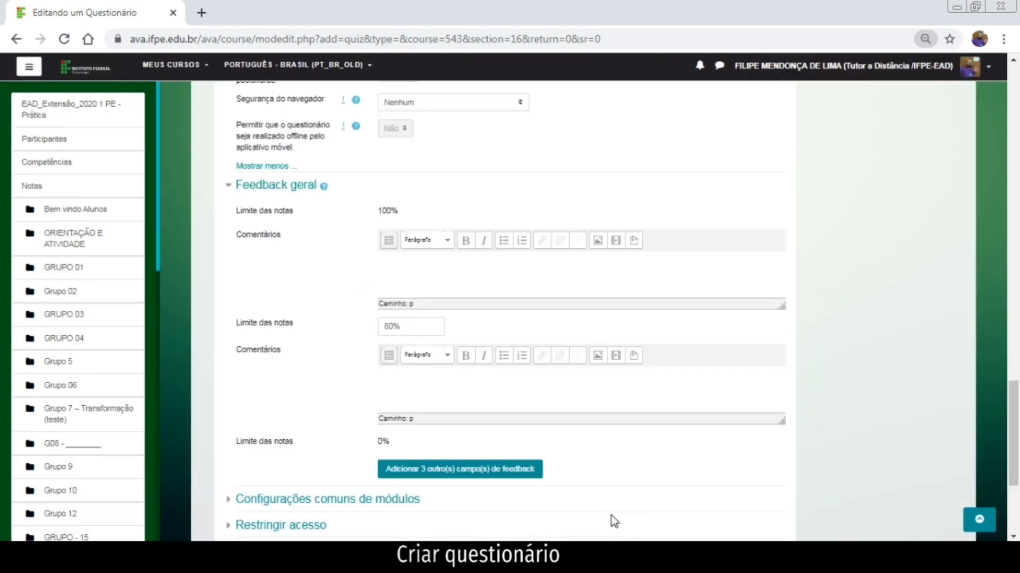
Add three more grade-boundary feedback fields.
left_click(517, 474)
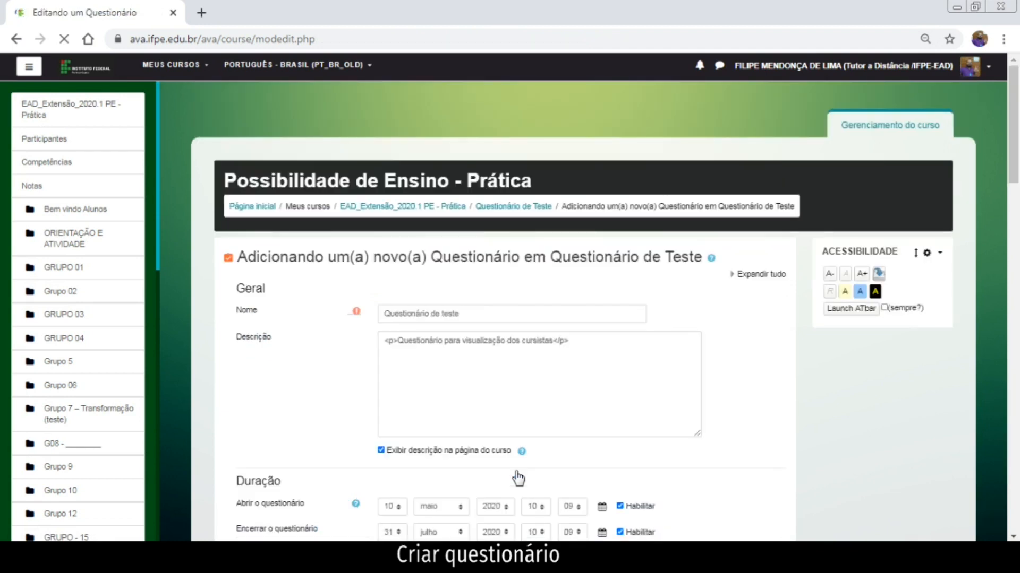
scroll(519, 478, "down", 4)
scroll(366, 435, "down", 12)
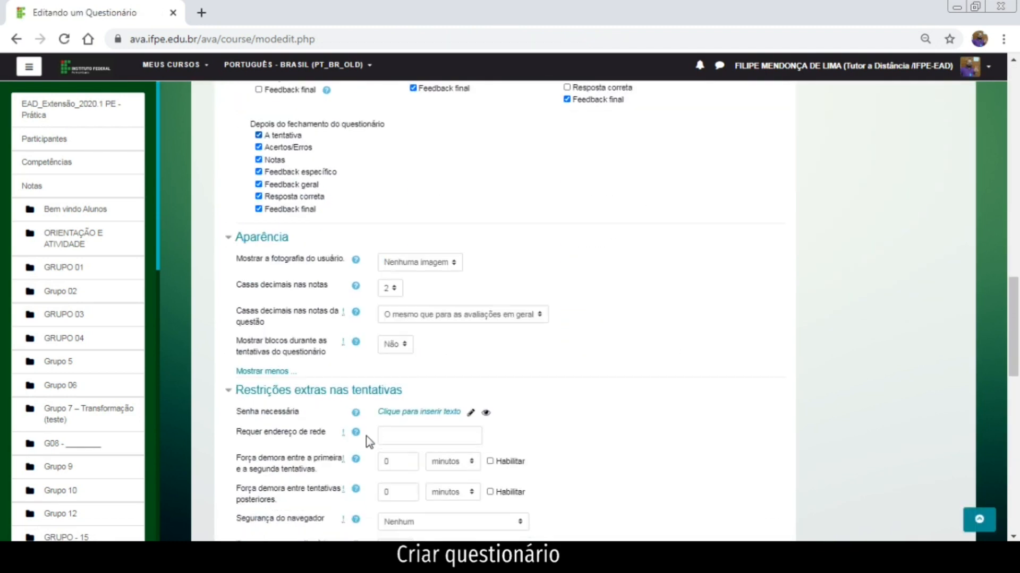
scroll(366, 436, "down", 5)
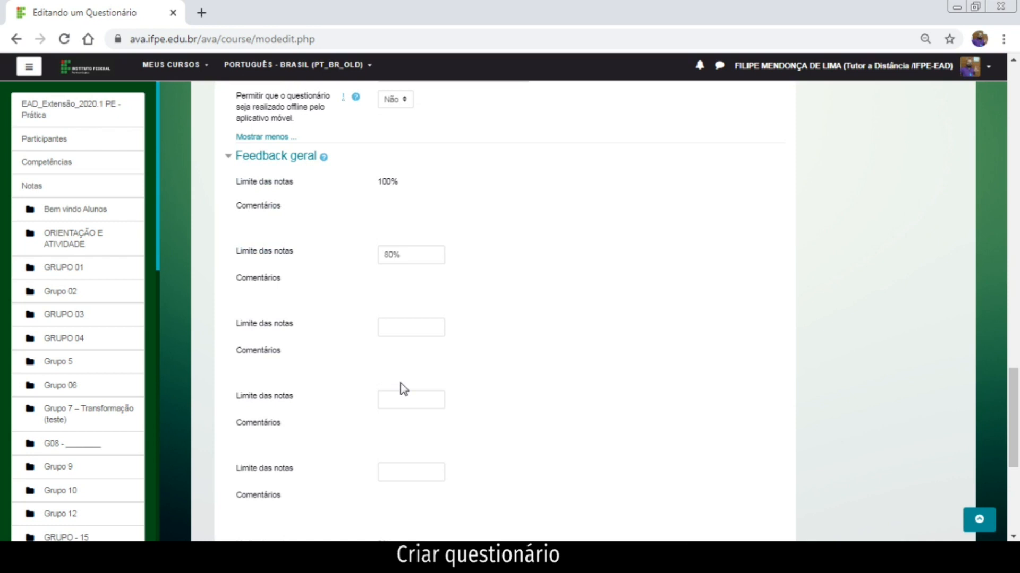
scroll(404, 389, "down", 3)
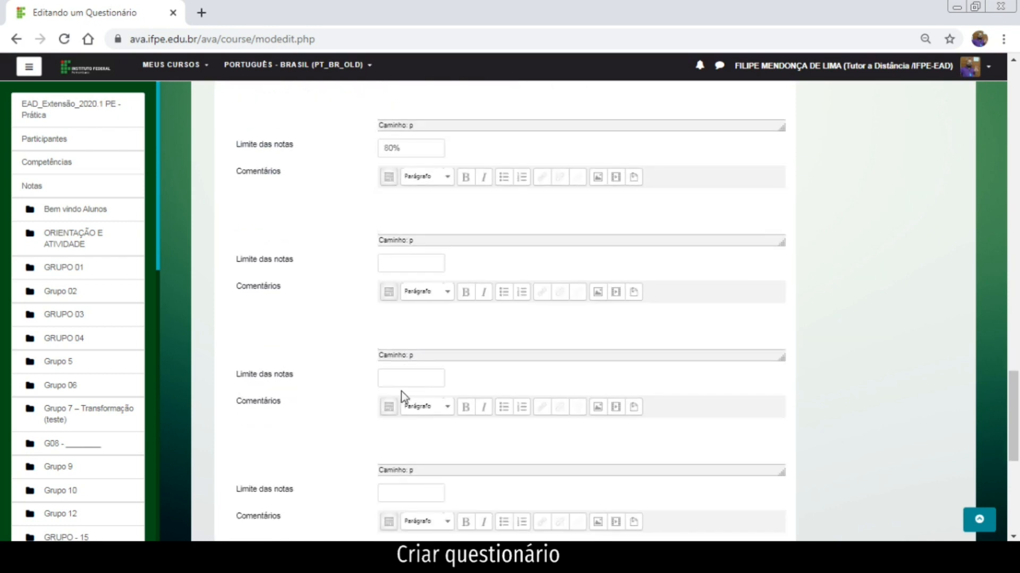
scroll(404, 396, "down", 3)
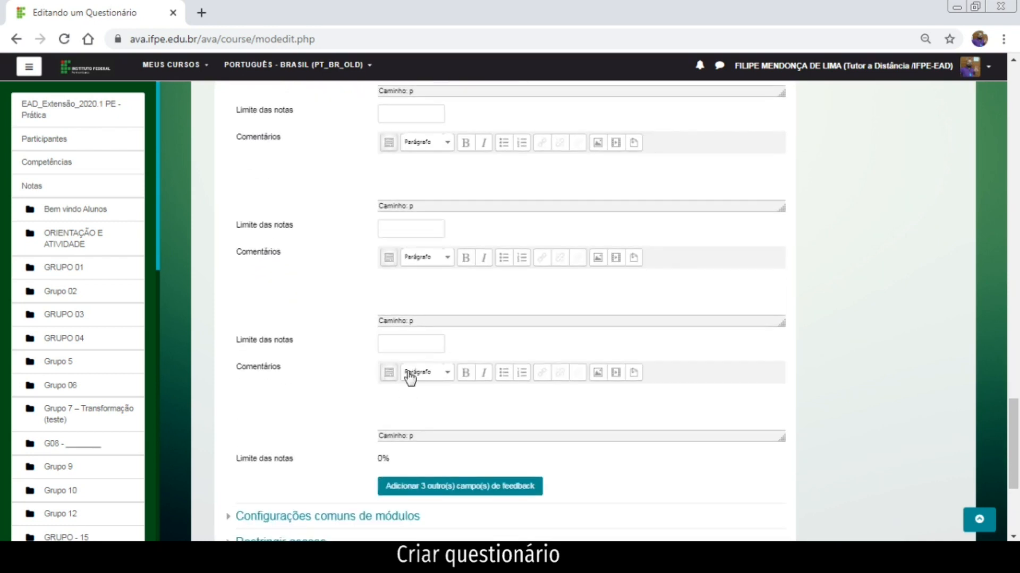
scroll(381, 348, "up", 5)
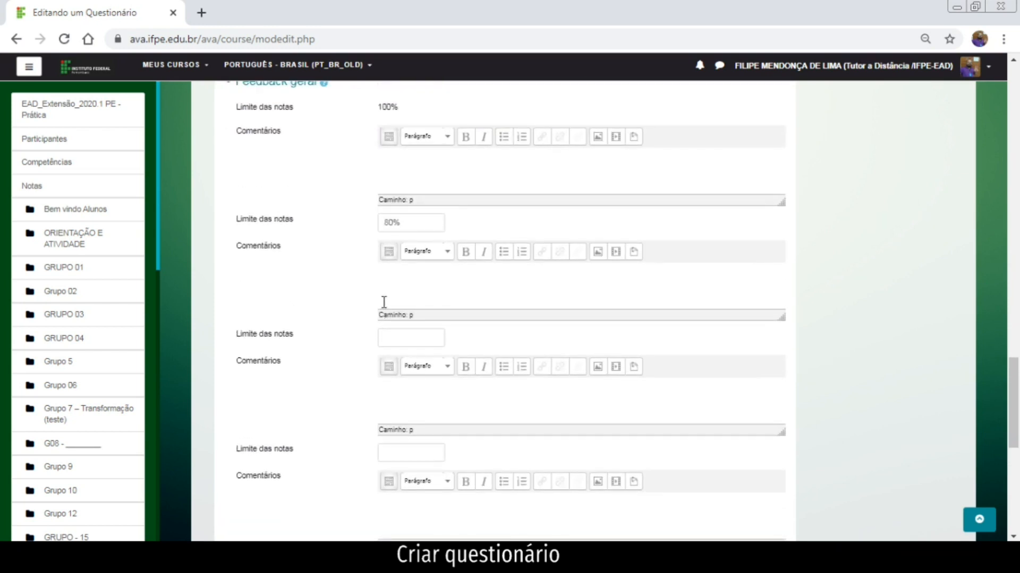
Write 'Parabéns' as the comment for the 100% grade boundary.
left_click(414, 158)
type("Parabéns")
key("ctrl+plus")
scroll(462, 255, "up", 1)
key("ctrl+plus")
key("ctrl+plus")
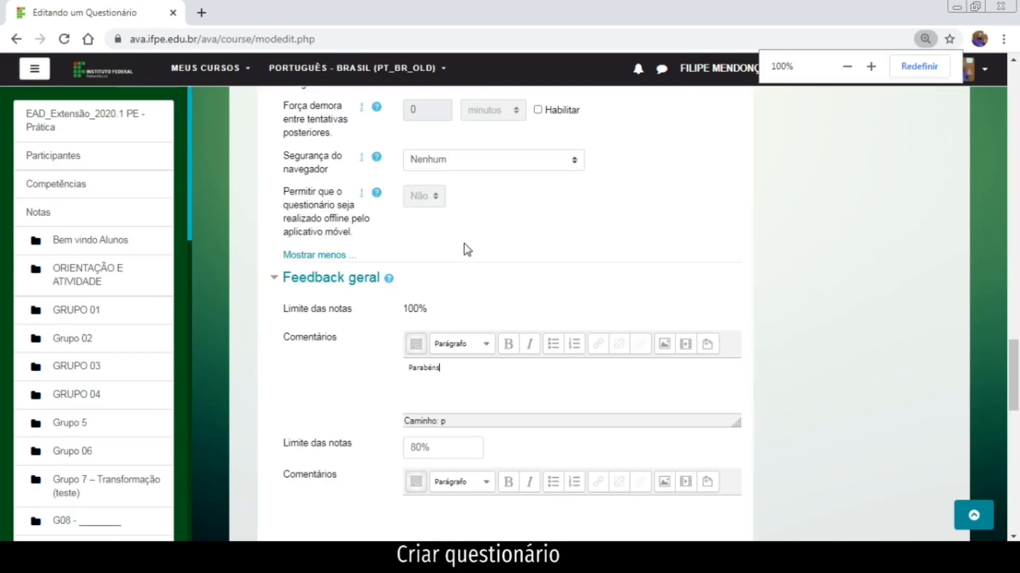
scroll(464, 253, "up", 8)
scroll(467, 251, "down", 1)
scroll(467, 250, "down", 12)
scroll(472, 248, "up", 3)
scroll(475, 247, "up", 1)
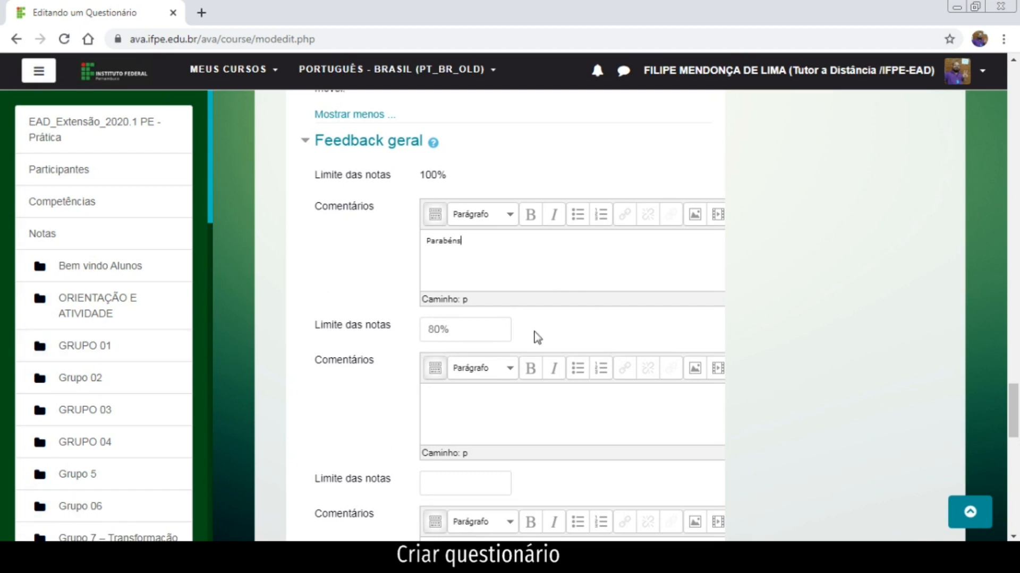
Clear the 80% second grade boundary and expand Configurações comuns de módulos.
left_click(502, 403)
left_click_drag(477, 332, 298, 346)
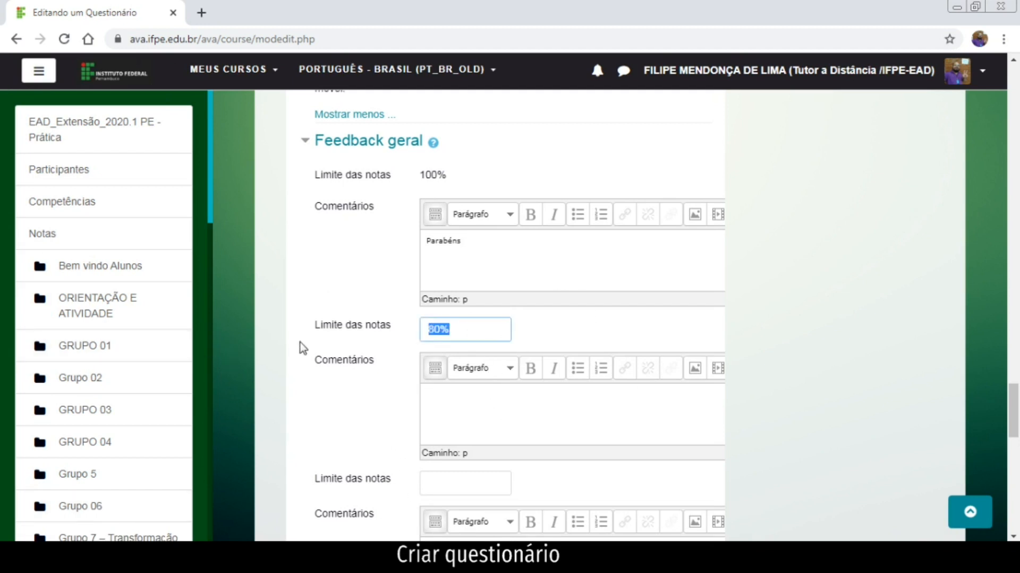
key("BackSpace")
scroll(485, 413, "down", 10)
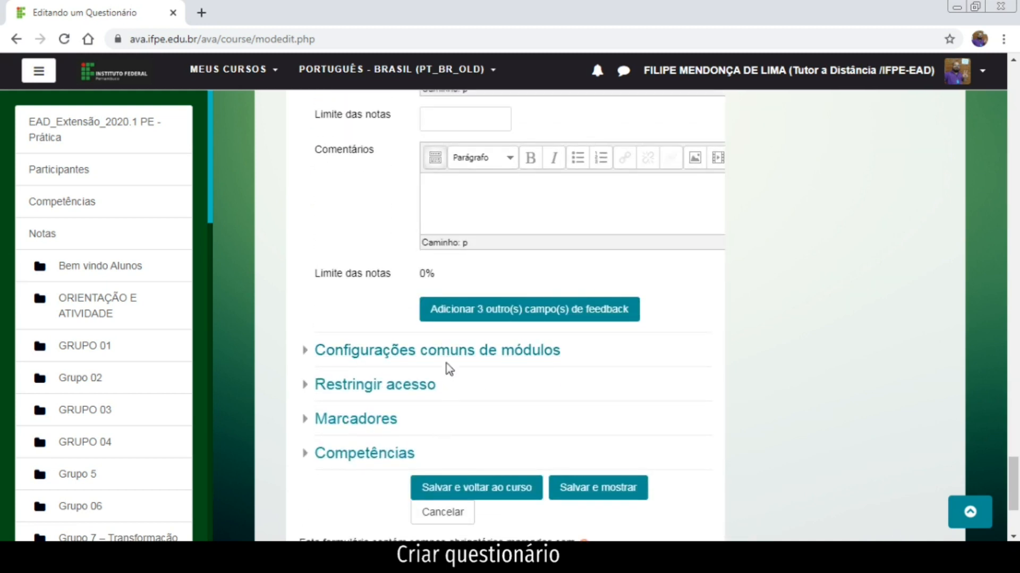
left_click(447, 355)
Leave Restringir acesso at Nenhum and save with Salvar e voltar ao curso.
scroll(443, 377, "down", 3)
scroll(415, 377, "down", 2)
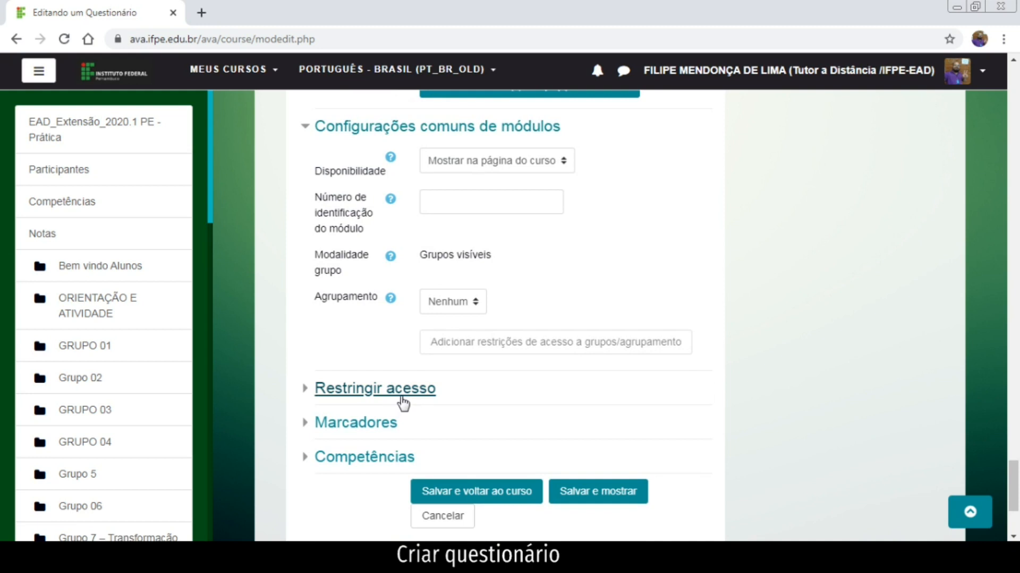
left_click(401, 395)
scroll(400, 403, "down", 5)
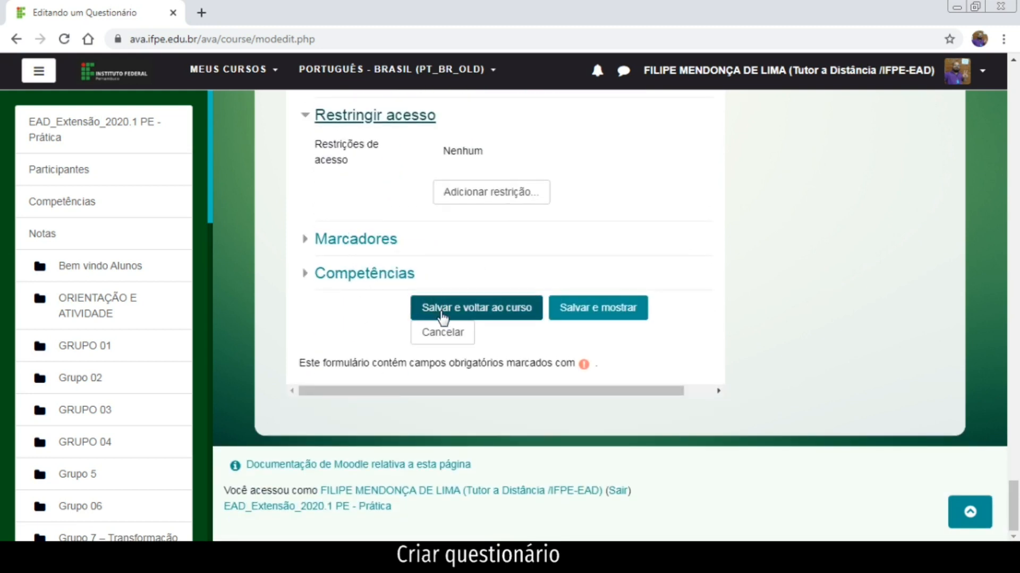
left_click(443, 319)
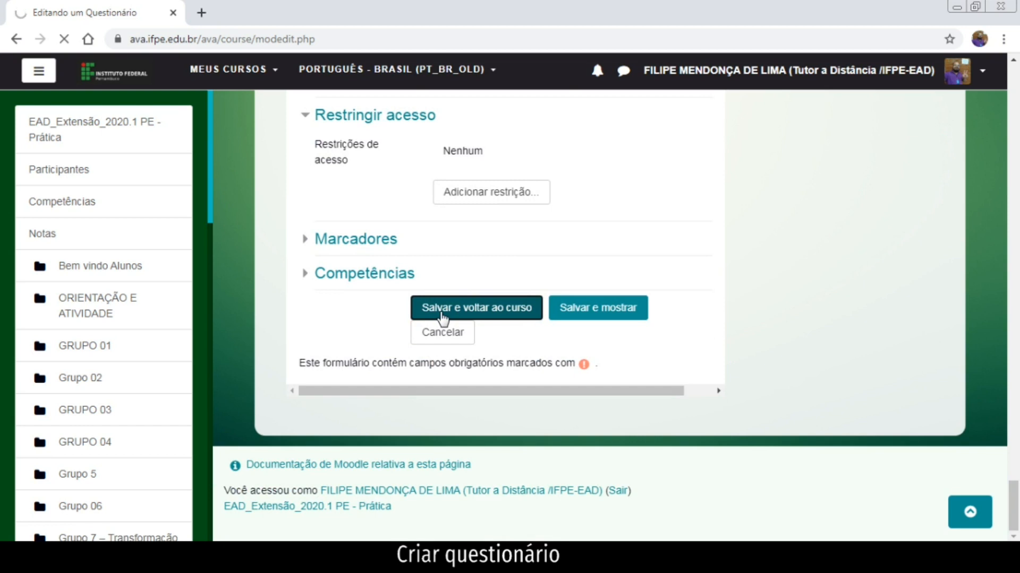
Zoom the course page to 80% and jump to the Questionário de Teste section.
key("ctrl+minus")
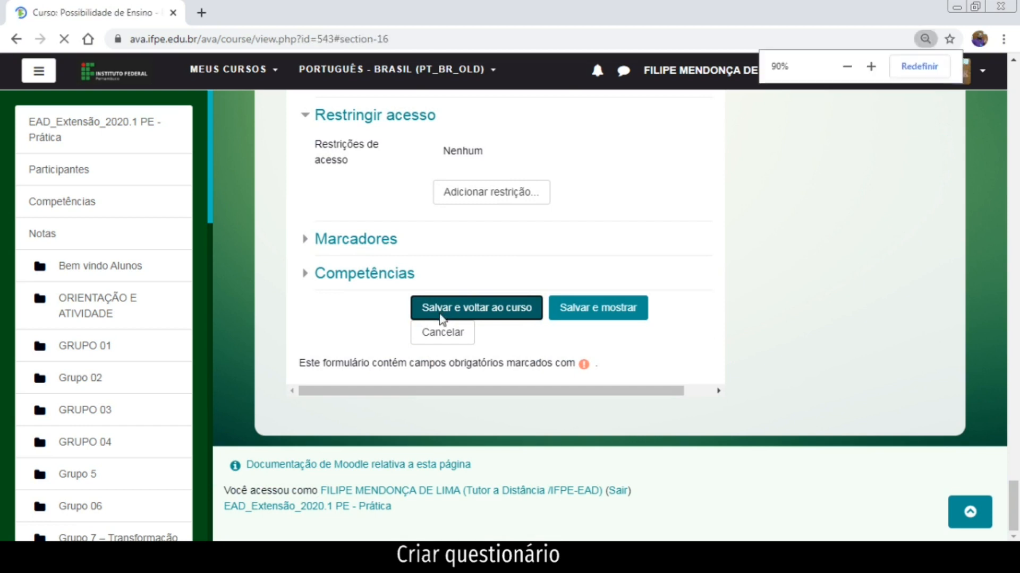
key("ctrl+minus")
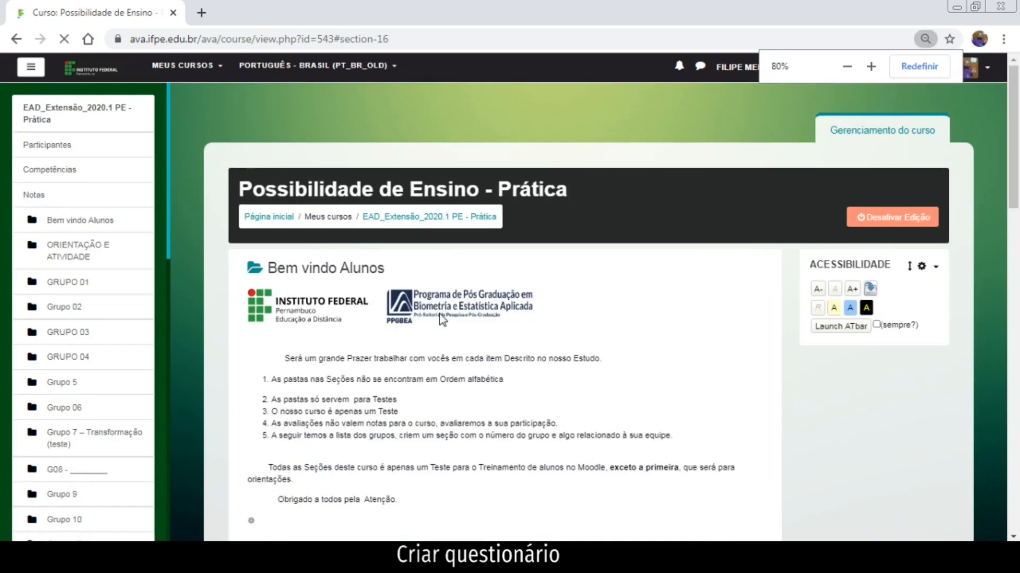
scroll(439, 313, "down", 7)
scroll(438, 324, "down", 6)
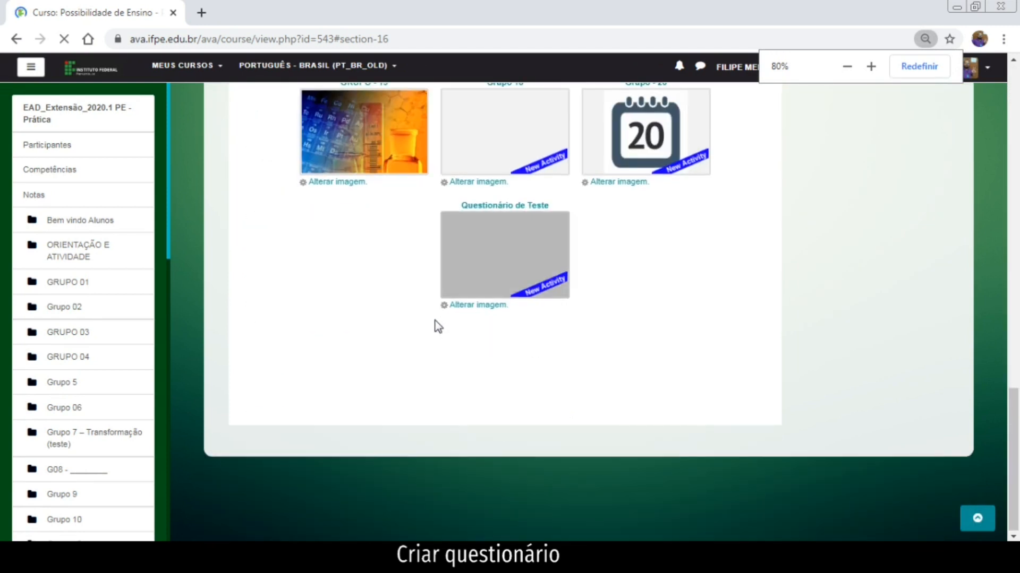
scroll(625, 383, "down", 8)
scroll(623, 383, "up", 7)
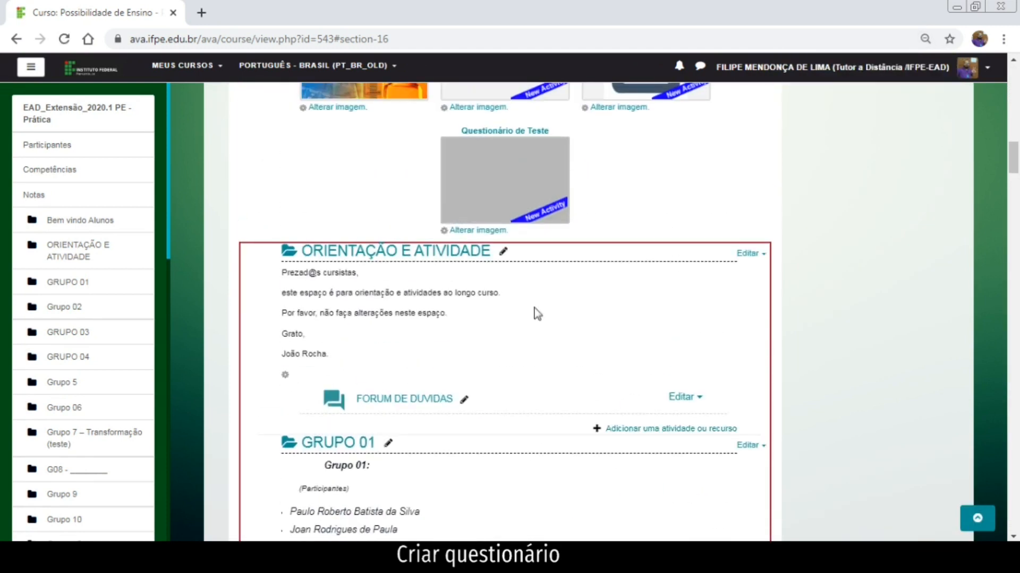
left_click(504, 175)
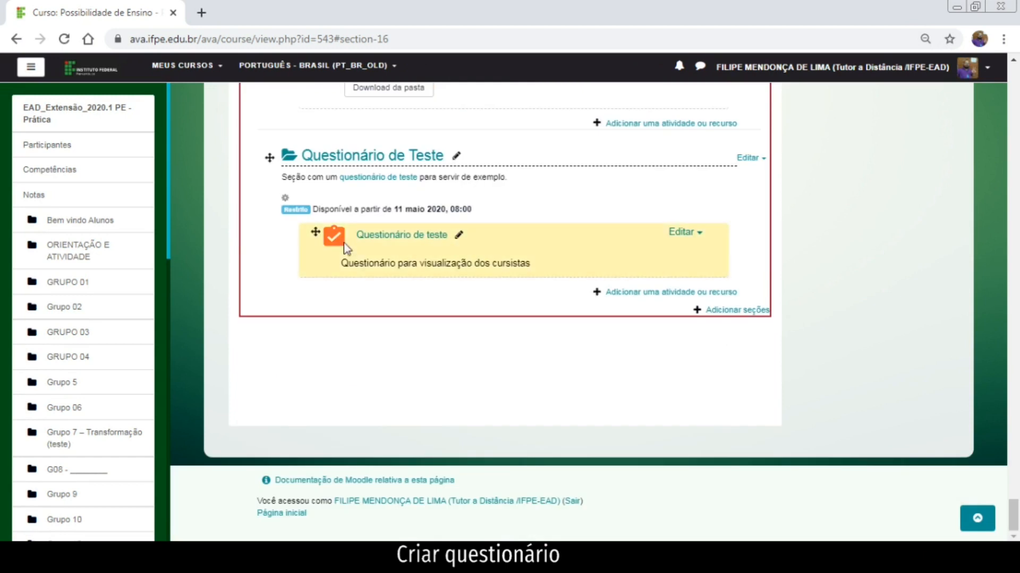